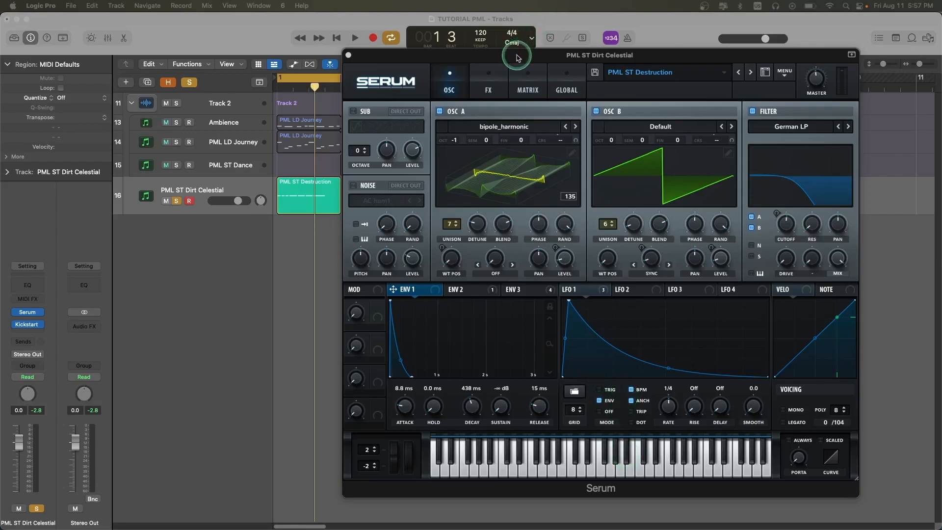
Step: Open the first PML ST Destruction region in the piano roll and play the soloed bass through the Serum filter
{"action": "double_click", "coordinate": [310, 193]}
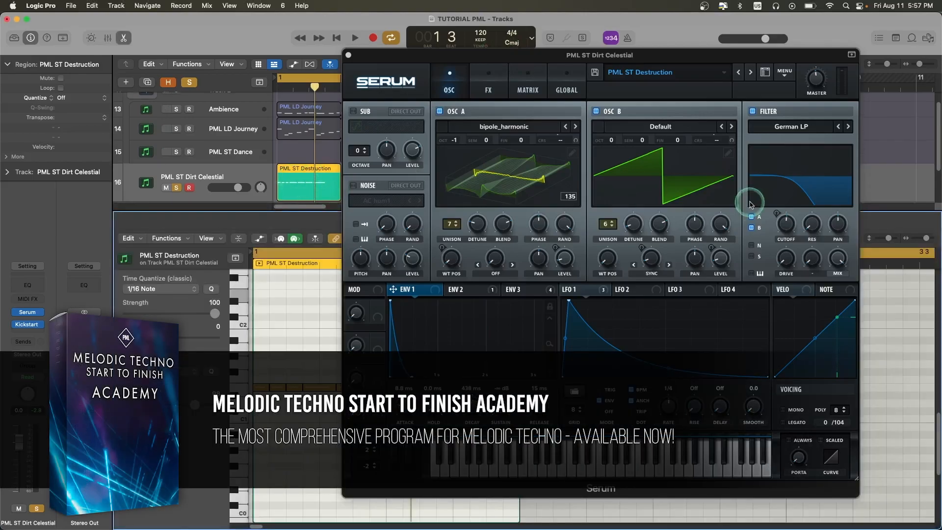
{"action": "mouse_move", "coordinate": [784, 223]}
{"action": "left_mouse_down"}
{"action": "mouse_move", "coordinate": [782, 236]}
{"action": "mouse_move", "coordinate": [797, 169]}
{"action": "mouse_move", "coordinate": [789, 211]}
{"action": "left_mouse_up"}
{"action": "key", "text": "space"}
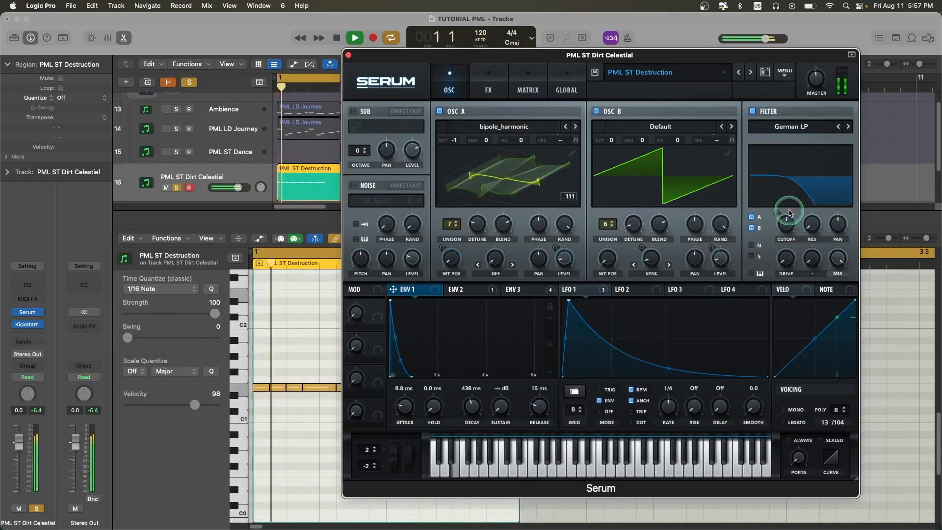
{"action": "key", "text": "space"}
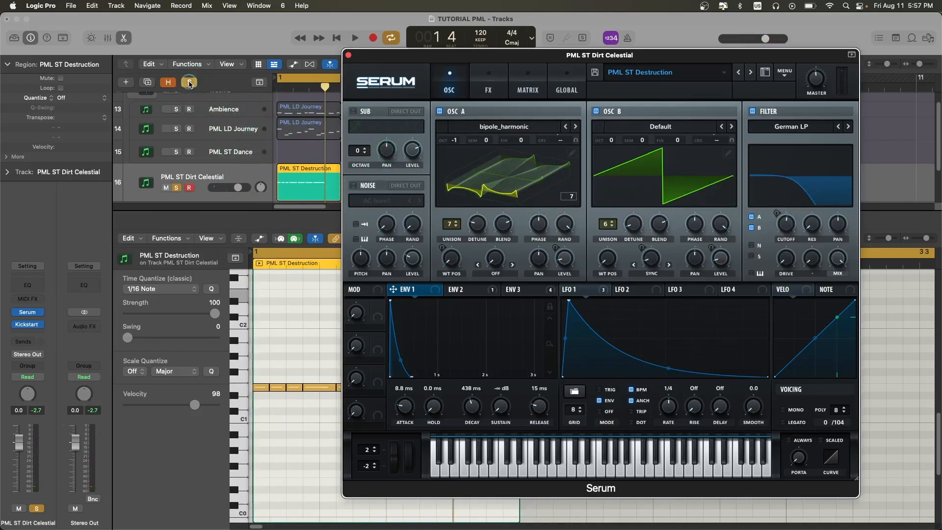
Step: Audition the bass with the other tracks while sweeping the filter cutoff up and back down, and solo the PML ST Dirt Celestial track again
{"action": "left_click", "coordinate": [189, 83]}
{"action": "key", "text": "space"}
{"action": "mouse_move", "coordinate": [785, 224]}
{"action": "left_mouse_down"}
{"action": "mouse_move", "coordinate": [777, 250]}
{"action": "mouse_move", "coordinate": [784, 206]}
{"action": "left_mouse_up"}
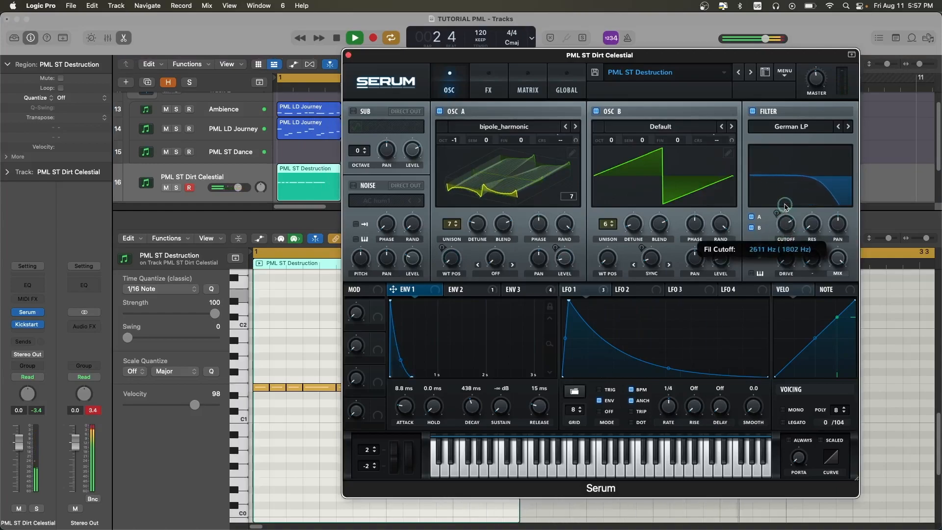
{"action": "left_click_drag", "start_coordinate": [785, 206], "coordinate": [780, 218]}
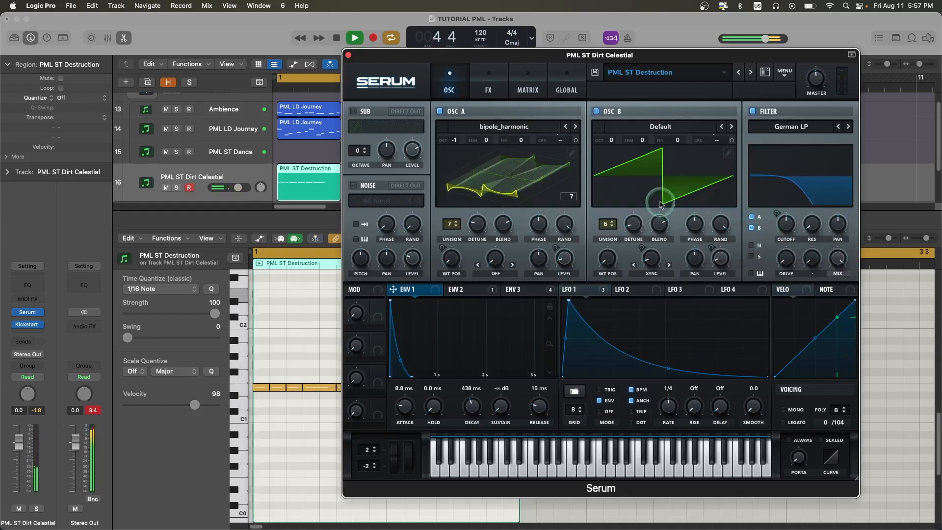
{"action": "left_click", "coordinate": [173, 188]}
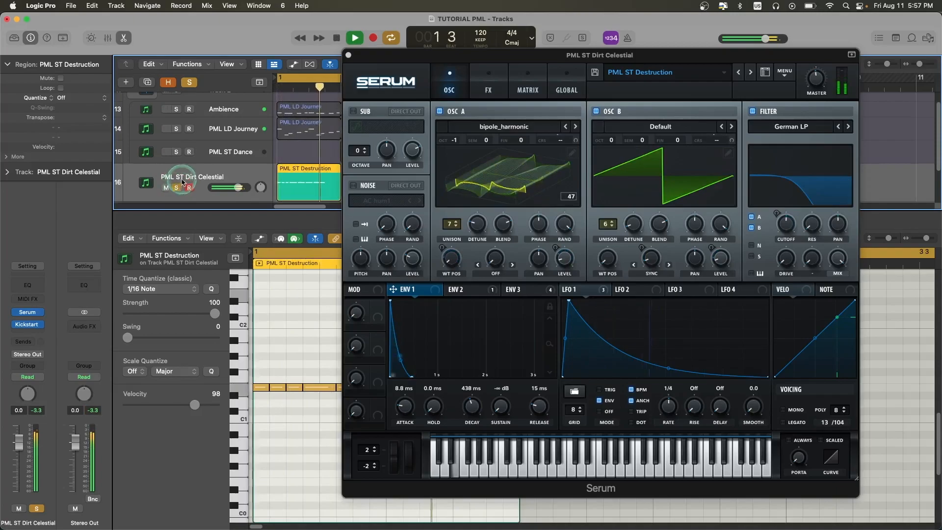
{"action": "key", "text": "space"}
Step: Close Serum, inspect the Kickstart settings on the bass track, and close both the plug-in and the piano roll
{"action": "left_click", "coordinate": [349, 56]}
{"action": "left_click", "coordinate": [418, 406]}
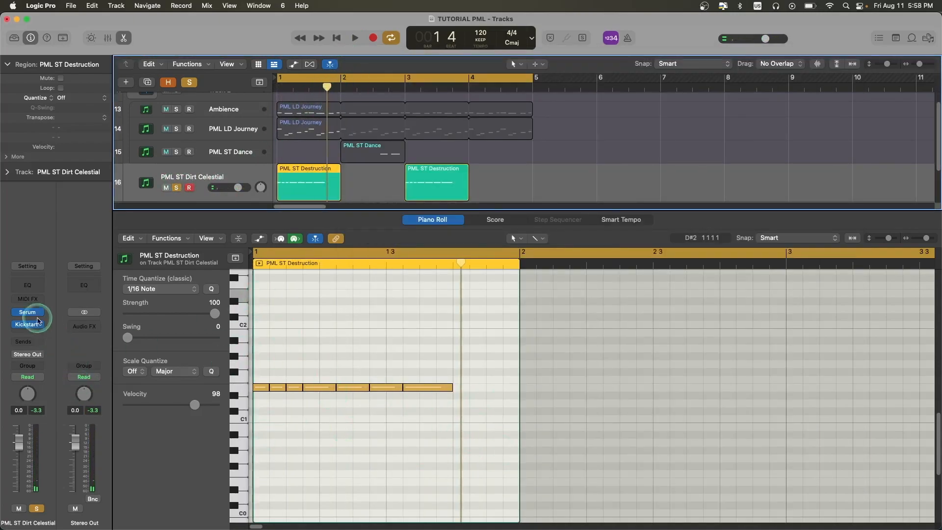
{"action": "left_click", "coordinate": [26, 324]}
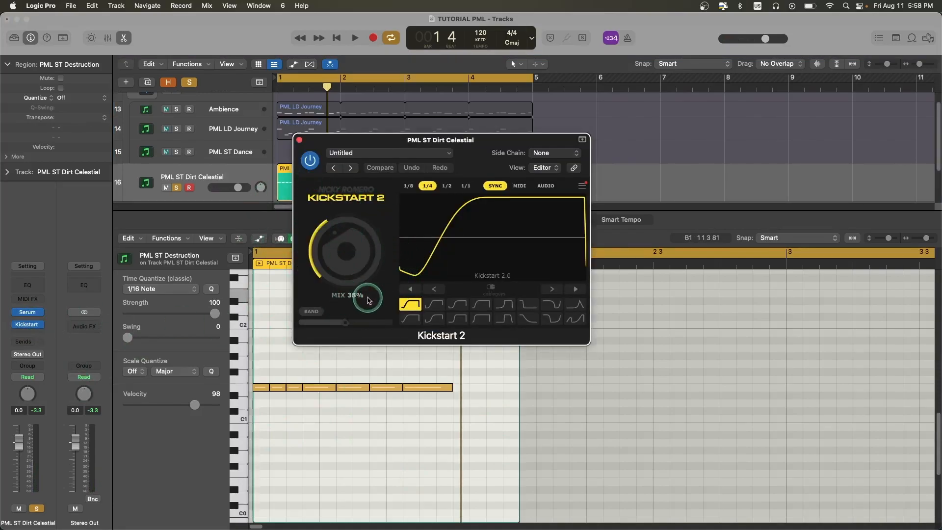
{"action": "left_click", "coordinate": [300, 139]}
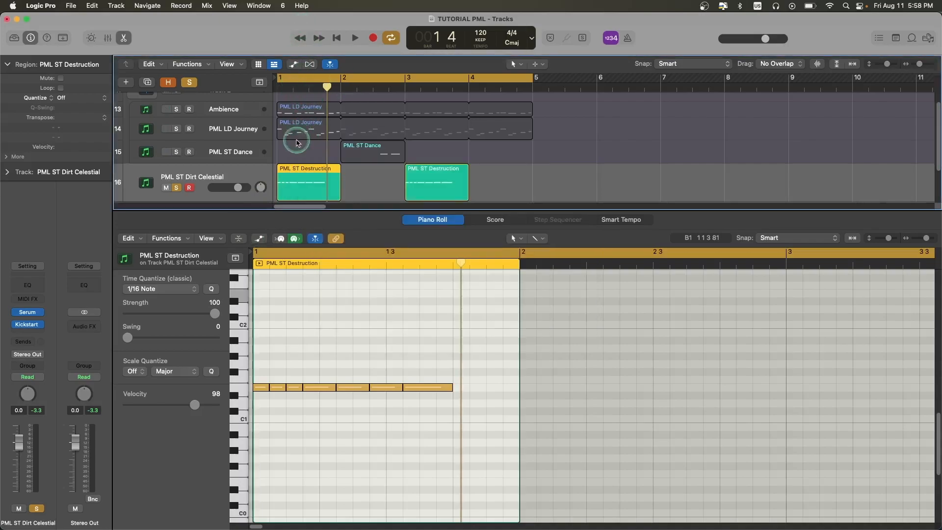
{"action": "left_click", "coordinate": [123, 39]}
{"action": "left_click", "coordinate": [346, 252]}
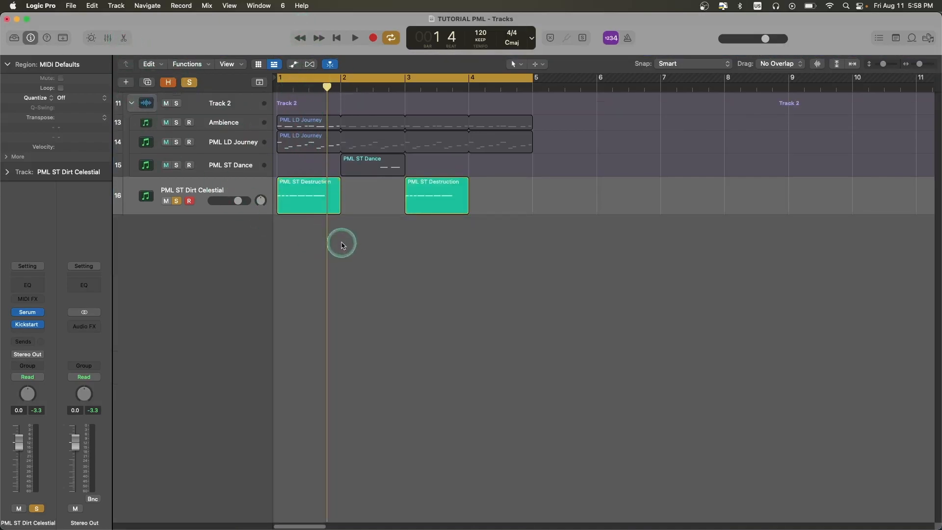
Step: Duplicate the PML ST Dirt Celestial track with its plug-ins and return the playhead to bar 1
{"action": "left_click", "coordinate": [293, 197]}
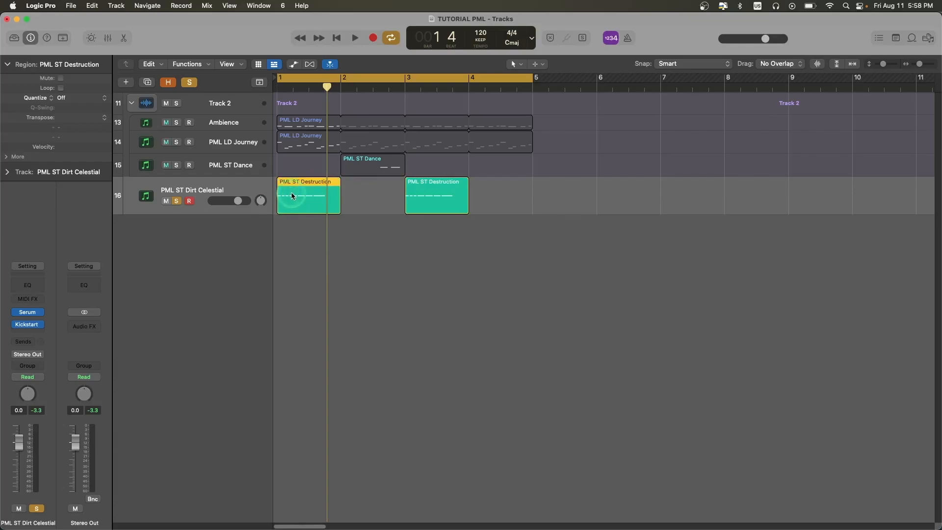
{"action": "left_click", "coordinate": [148, 82]}
{"action": "key", "text": "Return"}
{"action": "mouse_move", "coordinate": [20, 326]}
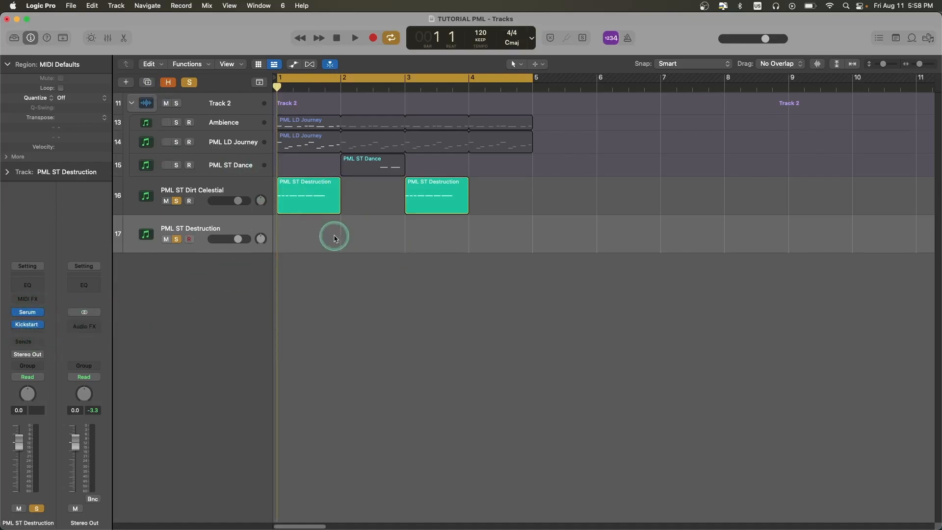
Step: Paste the PML ST Destruction region at bar 1 on the new track, and unsolo and mute the original track
{"action": "key", "text": "super+v"}
{"action": "left_click", "coordinate": [177, 201]}
{"action": "left_click", "coordinate": [186, 222]}
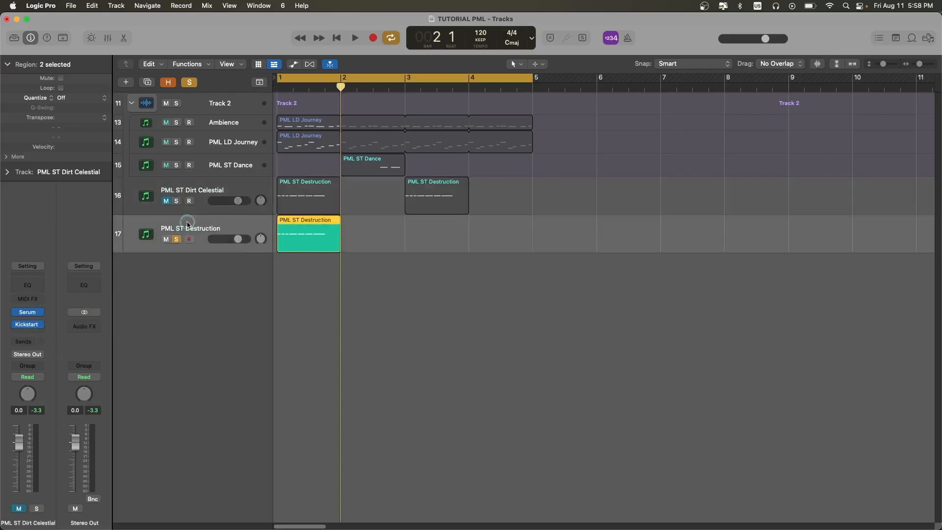
Step: Open Serum on the new track, initialize its preset, and hide the plug-in window's header controls
{"action": "left_click", "coordinate": [31, 311]}
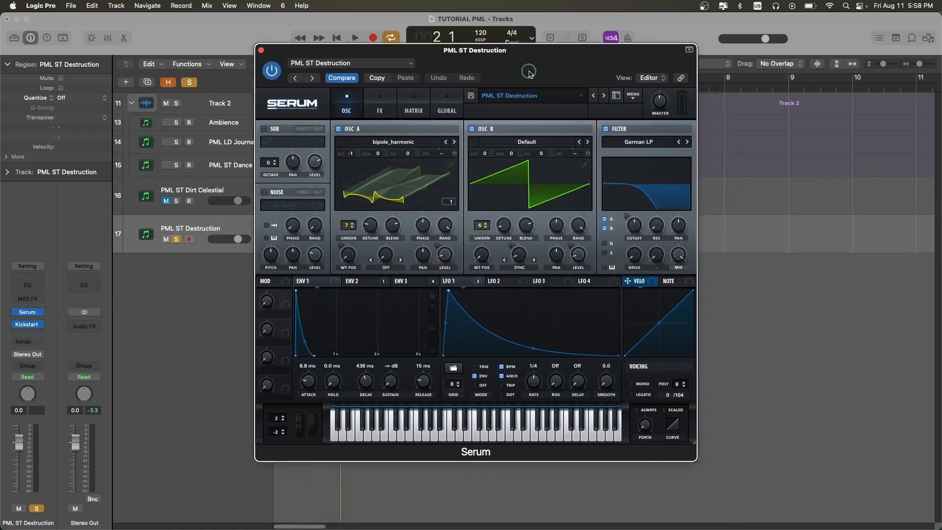
{"action": "left_click", "coordinate": [614, 85]}
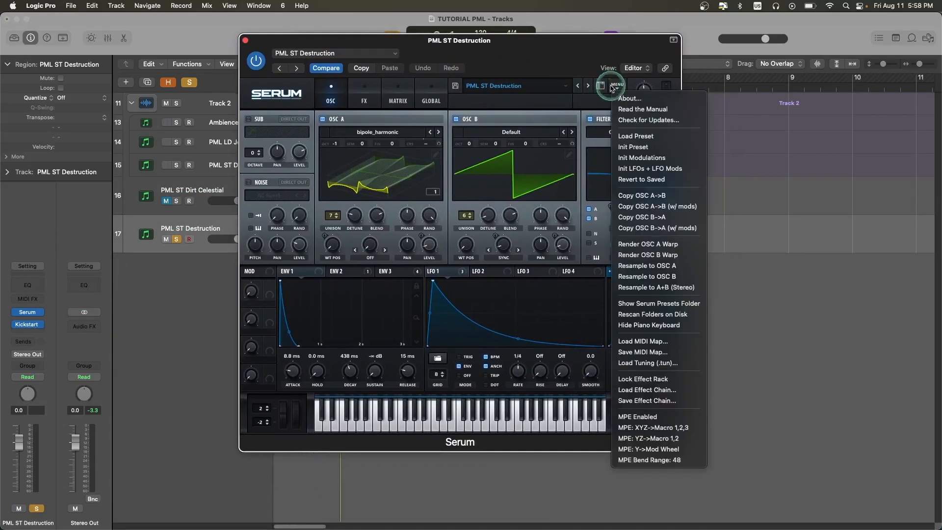
{"action": "left_click", "coordinate": [632, 148]}
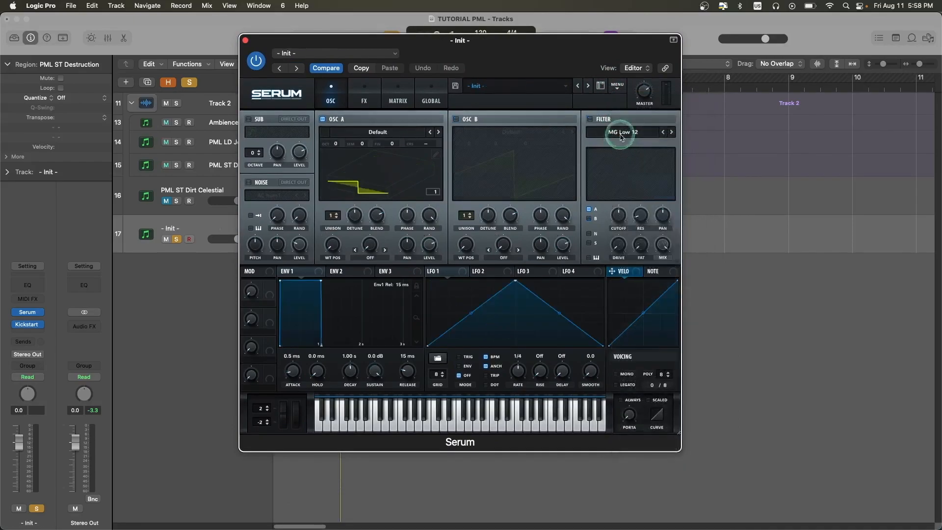
{"action": "left_click", "coordinate": [674, 40]}
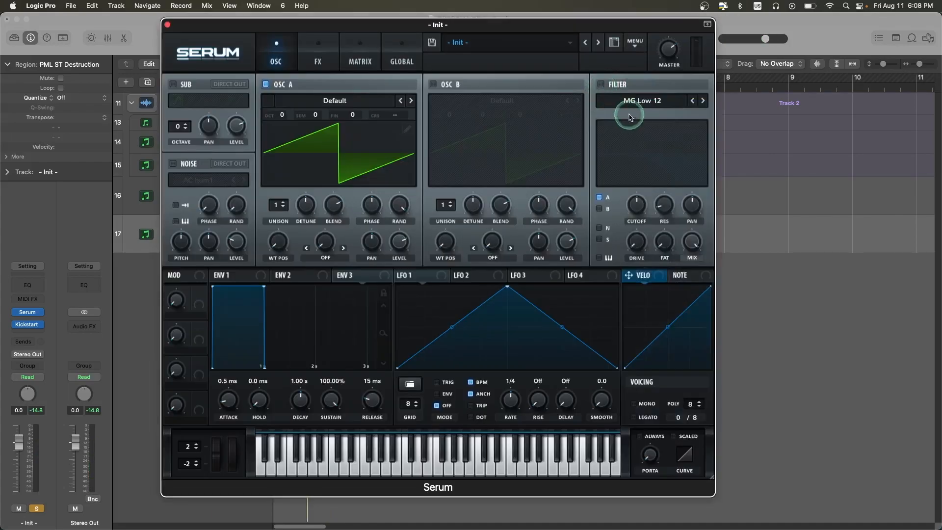
Step: Enable the filter for OSC A and B, set its type to German LP, and raise the cutoff slightly
{"action": "left_click", "coordinate": [601, 85]}
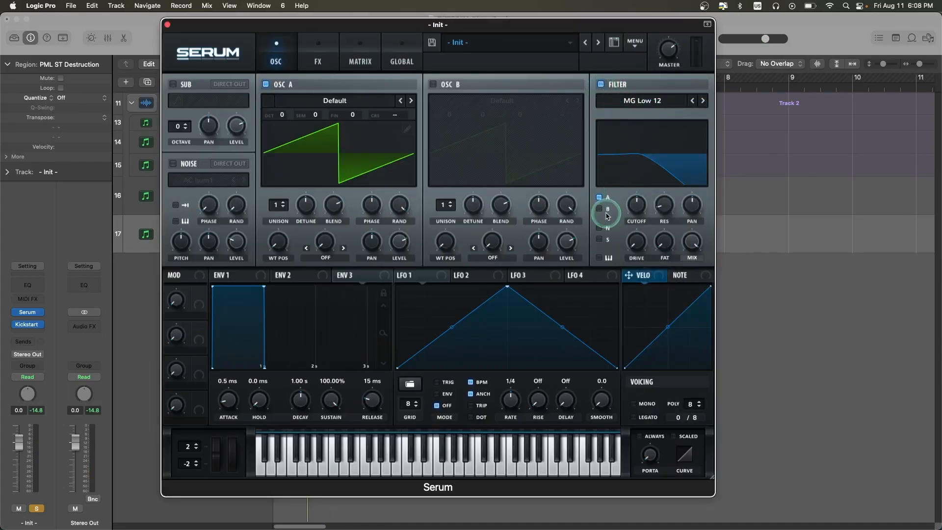
{"action": "left_click", "coordinate": [677, 115]}
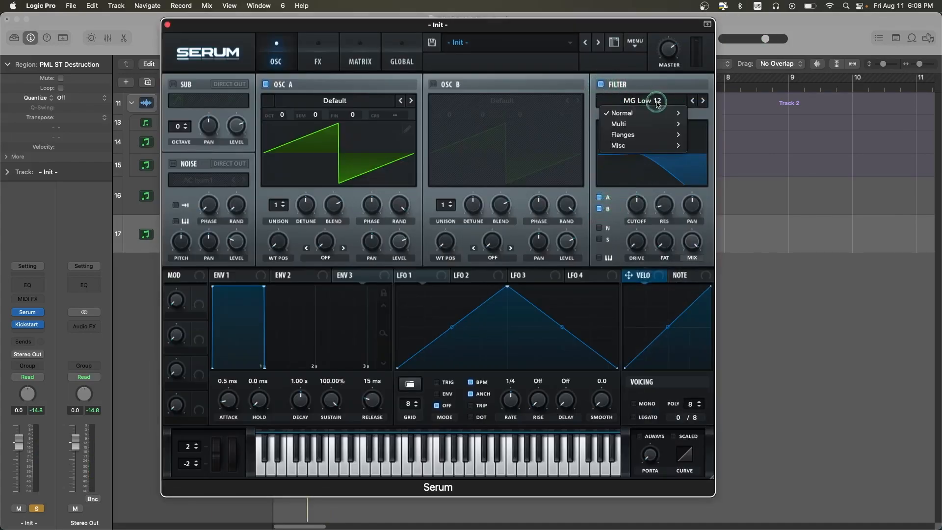
{"action": "mouse_move", "coordinate": [642, 146]}
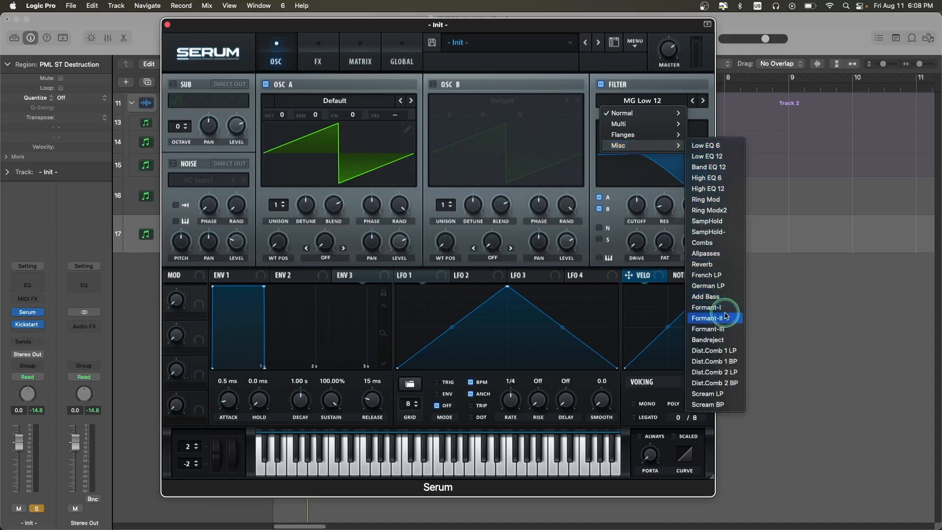
{"action": "left_click", "coordinate": [726, 286]}
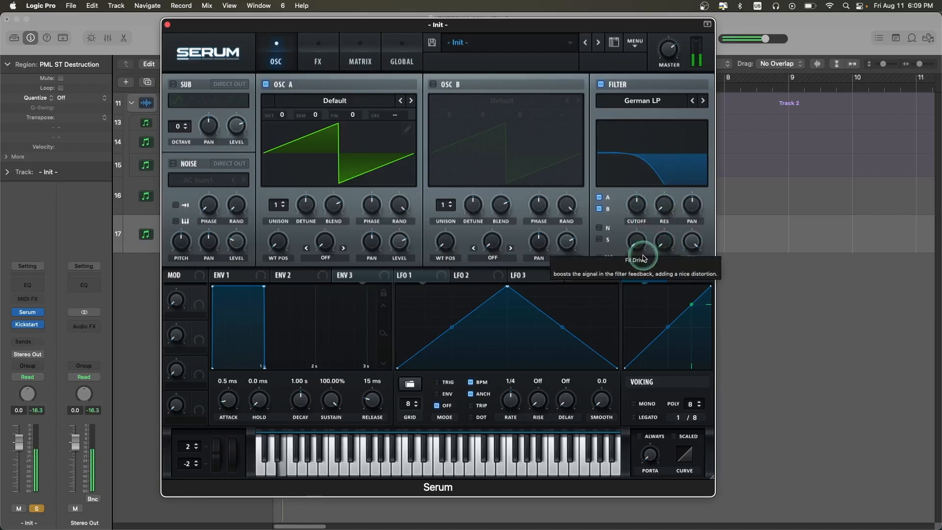
{"action": "left_click_drag", "start_coordinate": [636, 205], "coordinate": [634, 203]}
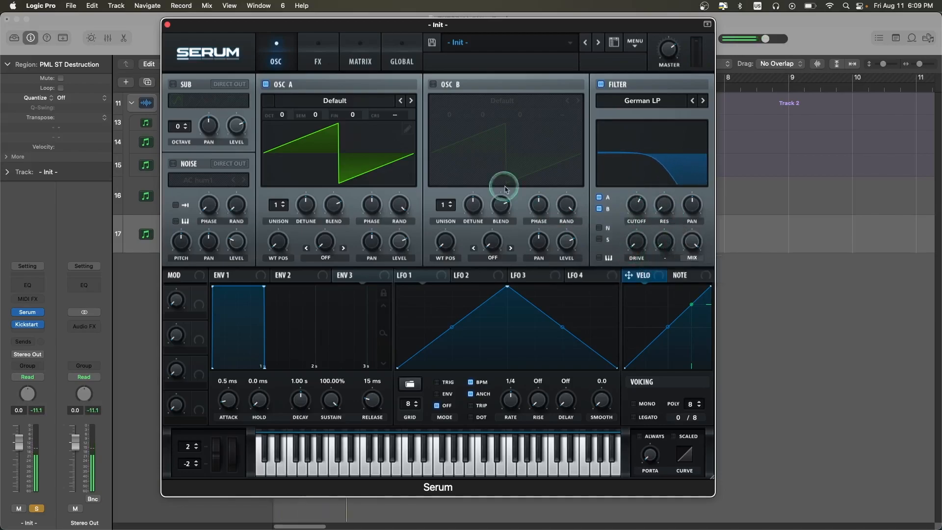
Step: Load the bipole_harmonic wavetable into OSC A with octave -1 and 7 unison voices
{"action": "left_click", "coordinate": [311, 100]}
{"action": "mouse_move", "coordinate": [316, 124]}
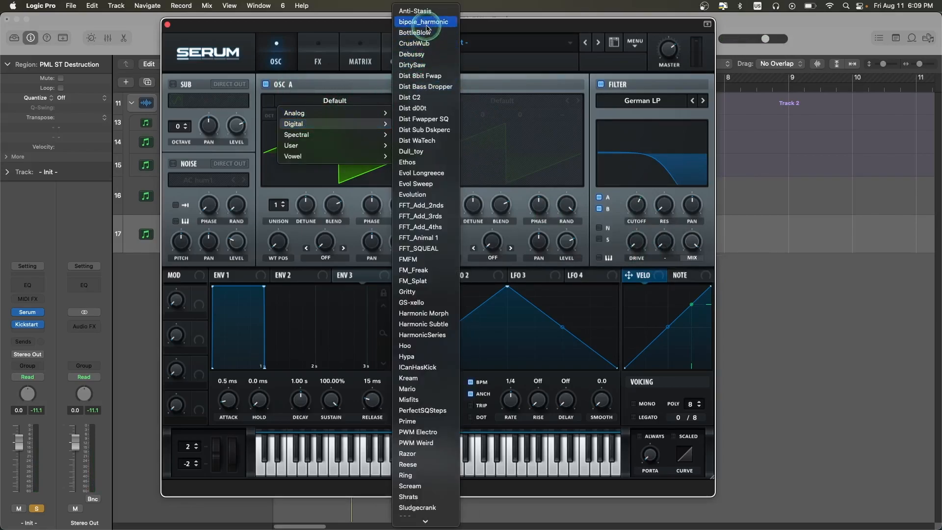
{"action": "left_click", "coordinate": [448, 27]}
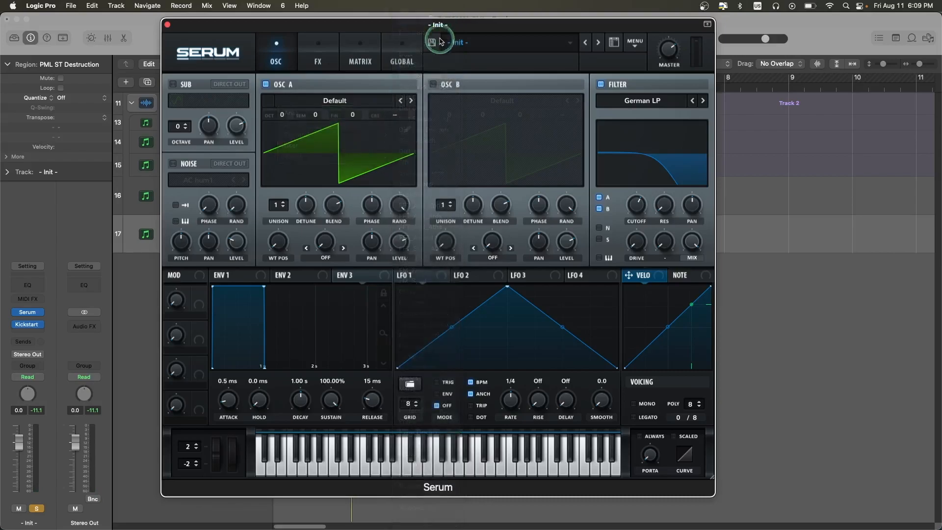
{"action": "left_click_drag", "start_coordinate": [278, 114], "coordinate": [287, 134]}
{"action": "key", "text": "space"}
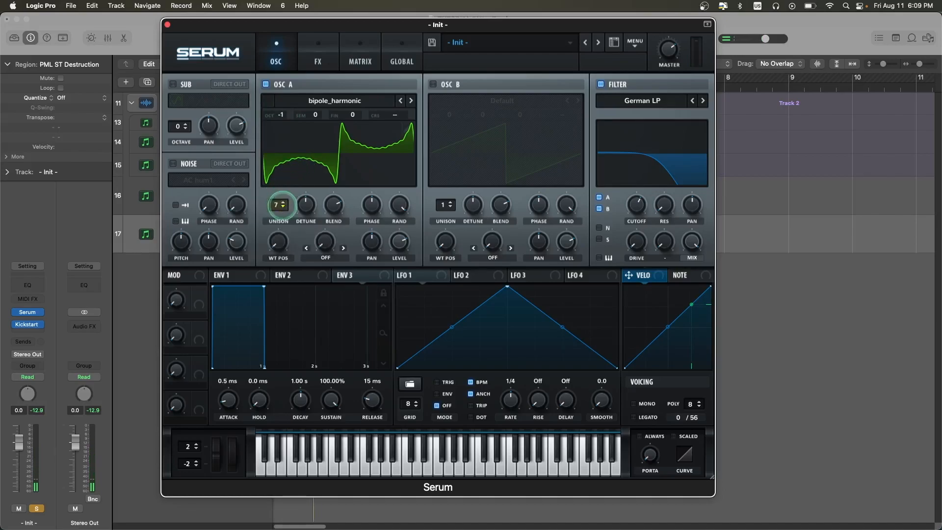
Step: Reduce OSC A's unison detune to about 0.05 and play the pattern
{"action": "left_click_drag", "start_coordinate": [305, 205], "coordinate": [301, 234]}
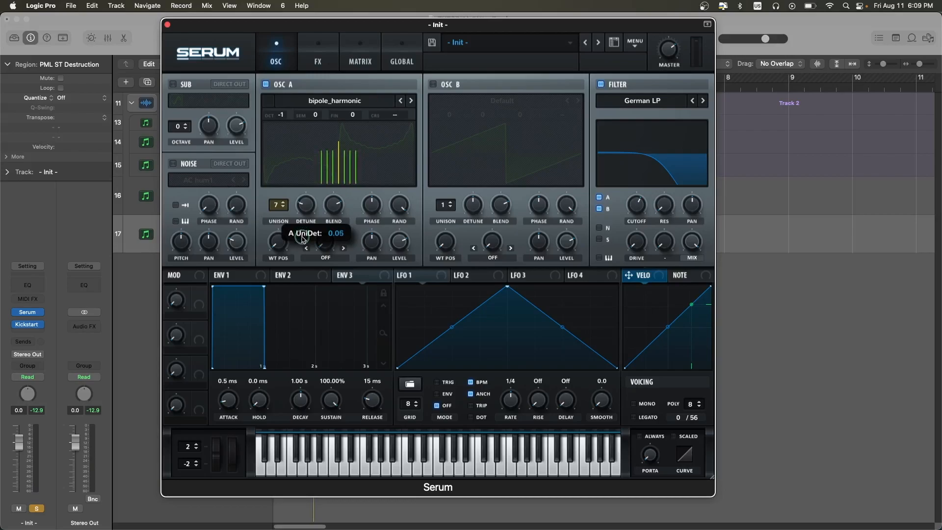
{"action": "left_click", "coordinate": [306, 208]}
{"action": "key", "text": "space"}
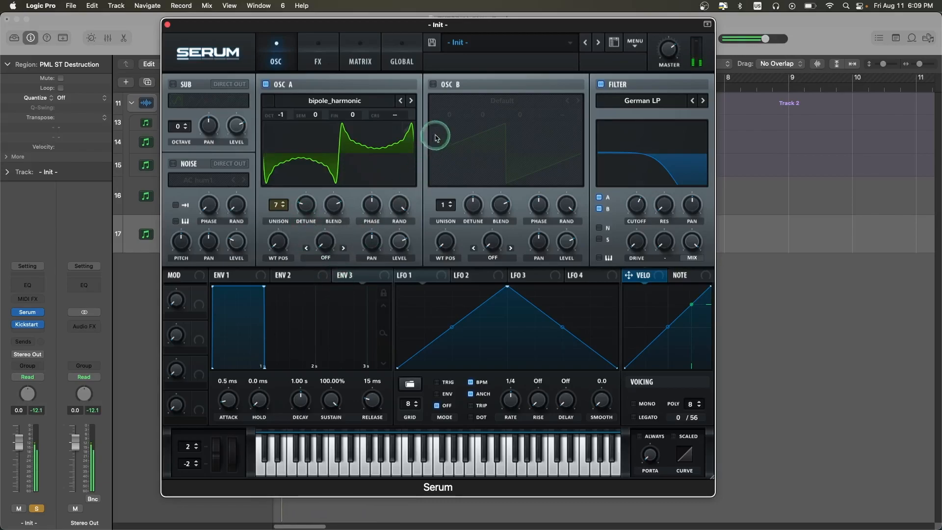
Step: Enable OSC B, set its unison to 6 voices, and lower its detune
{"action": "left_click", "coordinate": [434, 85]}
{"action": "scroll", "coordinate": [450, 205], "scroll_direction": "up", "scroll_amount": 5}
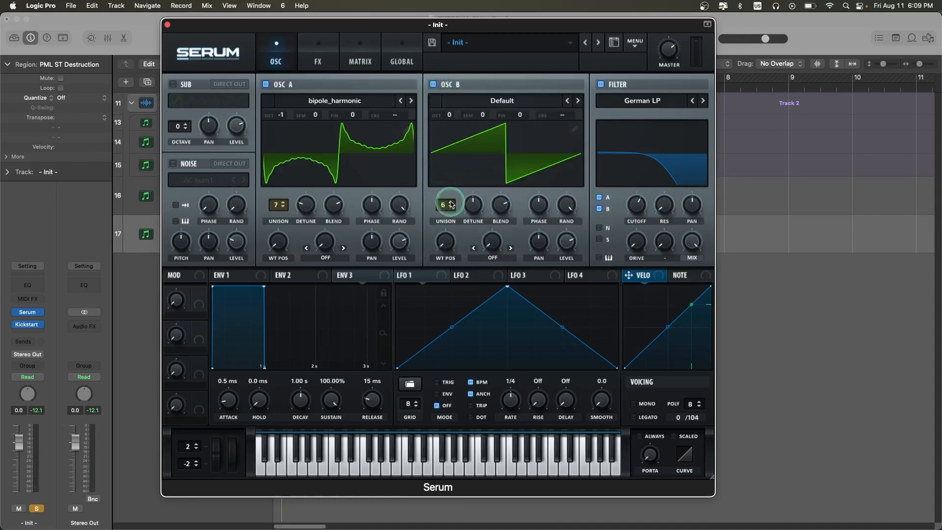
{"action": "left_click_drag", "start_coordinate": [473, 205], "coordinate": [475, 255]}
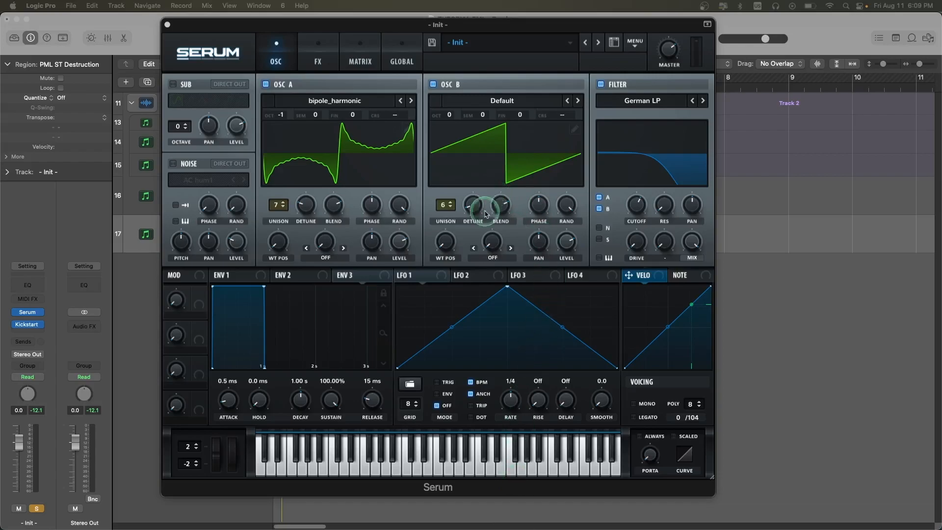
Step: Set OSC B's warp mode to Sync (No Window) with an amount of about 1%, and play the result
{"action": "left_click", "coordinate": [497, 255]}
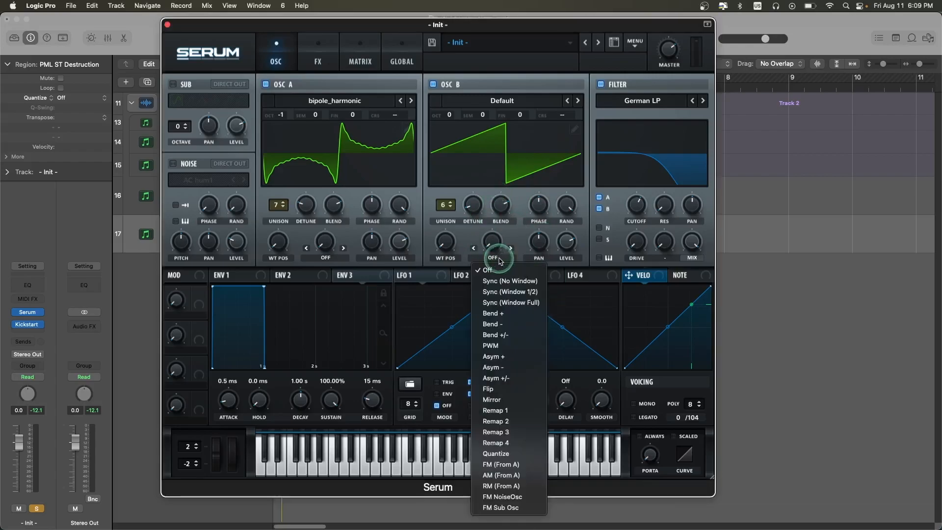
{"action": "left_click", "coordinate": [491, 281]}
{"action": "mouse_move", "coordinate": [497, 245]}
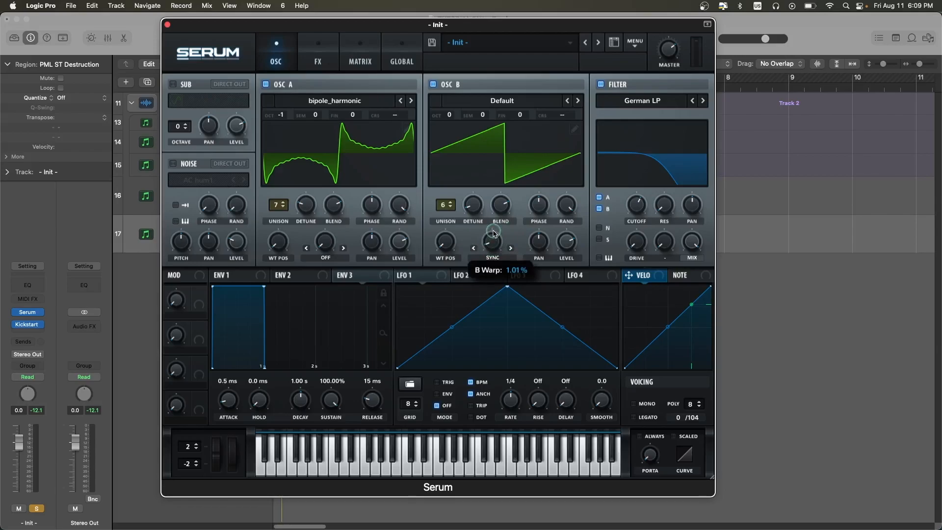
{"action": "left_click_drag", "start_coordinate": [493, 231], "coordinate": [493, 231]}
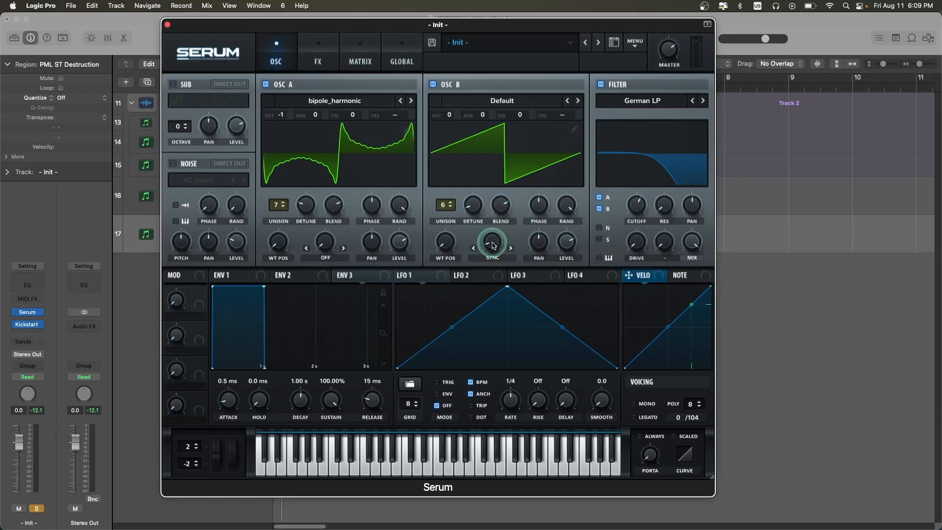
{"action": "key", "text": "space"}
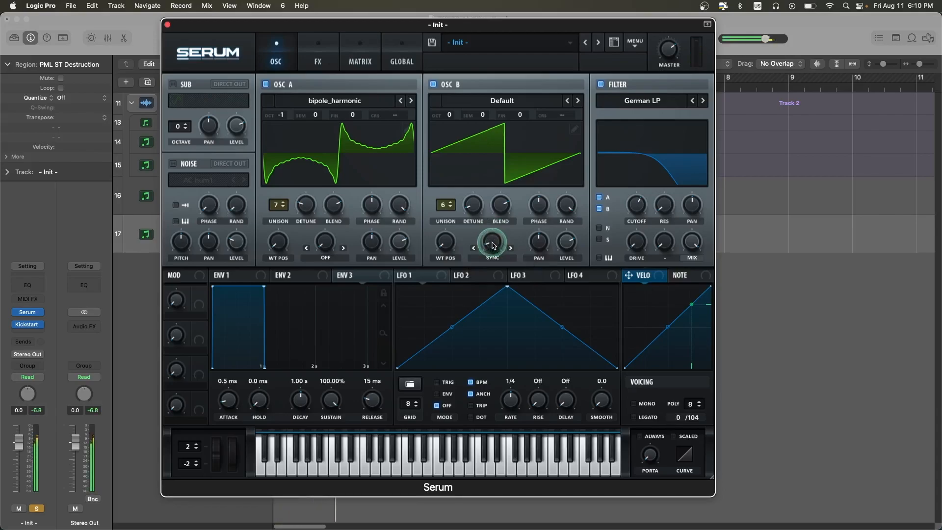
{"action": "key", "text": "space"}
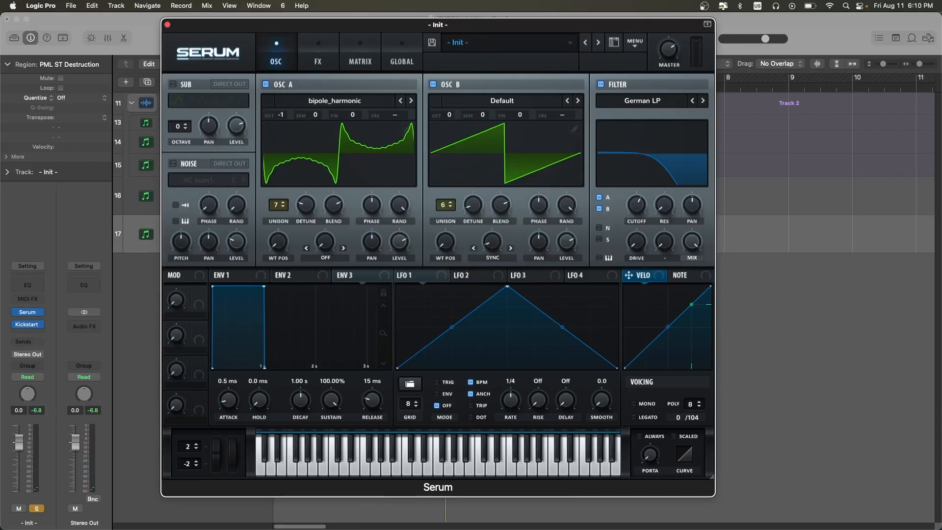
Step: Set Env 1 to 8.8 ms attack, 438 ms decay and sustain fully down to -∞ dB, and play the pattern
{"action": "left_click", "coordinate": [246, 273]}
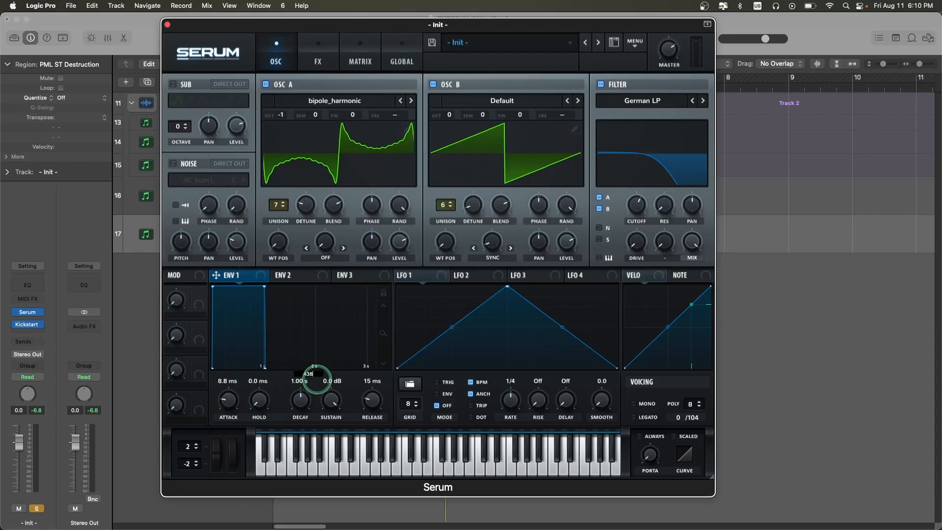
{"action": "key", "text": "Return"}
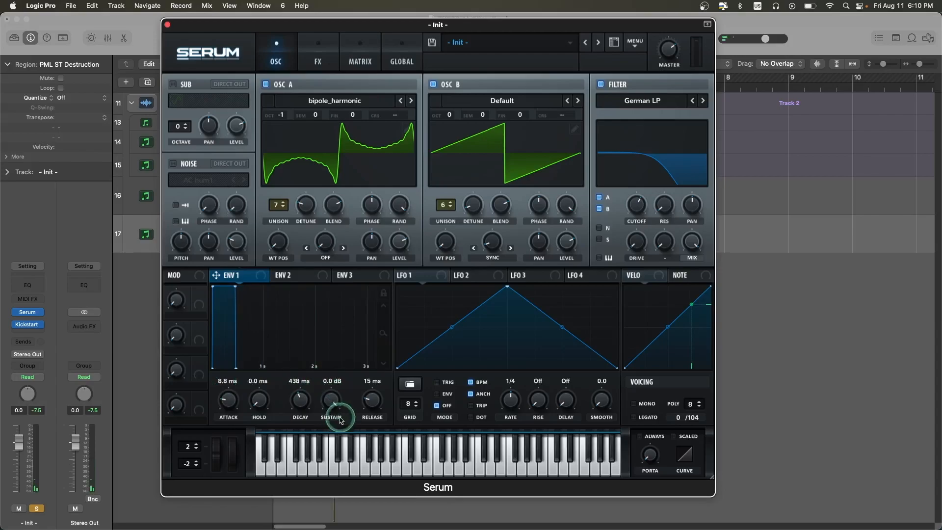
{"action": "left_click_drag", "start_coordinate": [334, 395], "coordinate": [324, 447]}
{"action": "left_click_drag", "start_coordinate": [316, 480], "coordinate": [316, 516]}
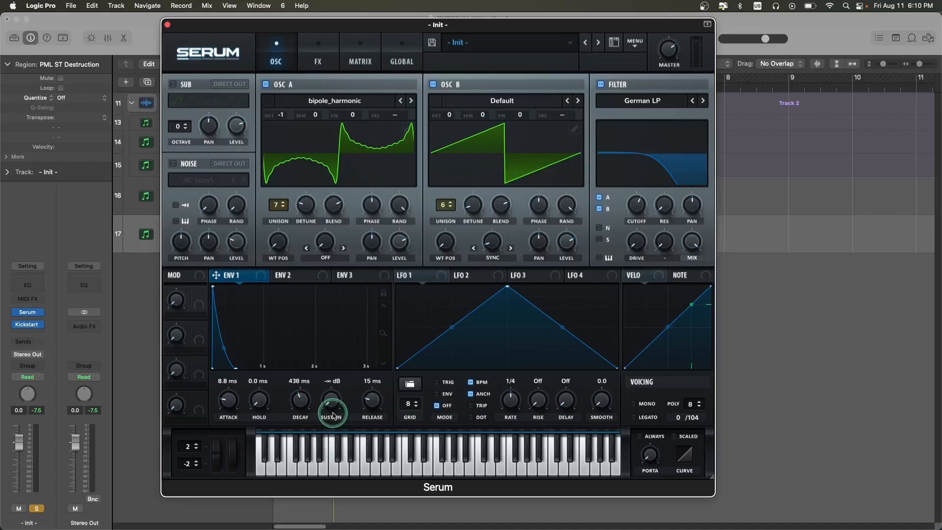
{"action": "key", "text": "space"}
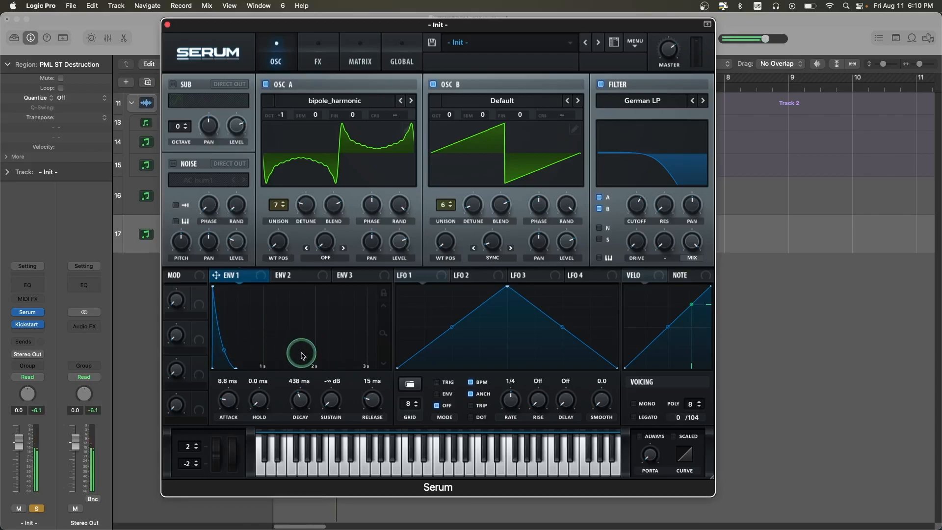
Step: Assign Env 2 to the filter cutoff and adjust its modulation while the pattern plays
{"action": "left_click", "coordinate": [302, 276]}
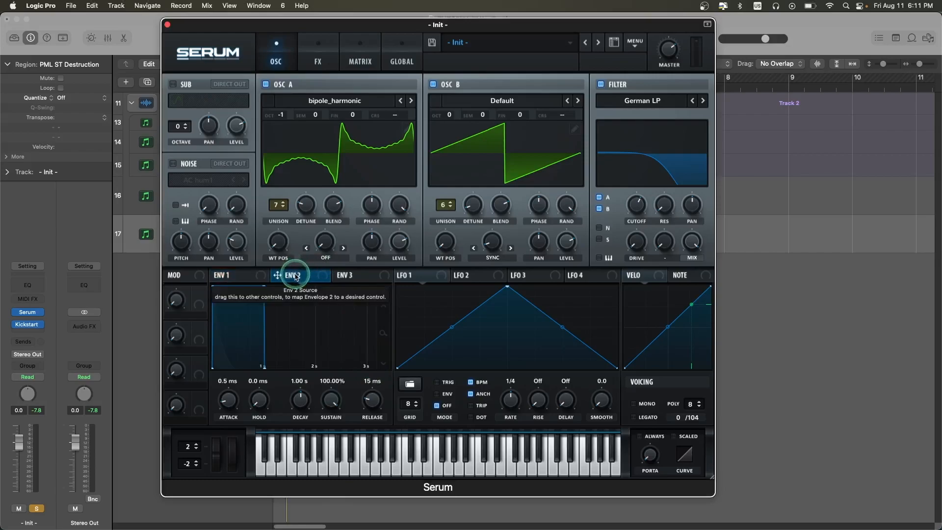
{"action": "left_click_drag", "start_coordinate": [303, 281], "coordinate": [627, 131]}
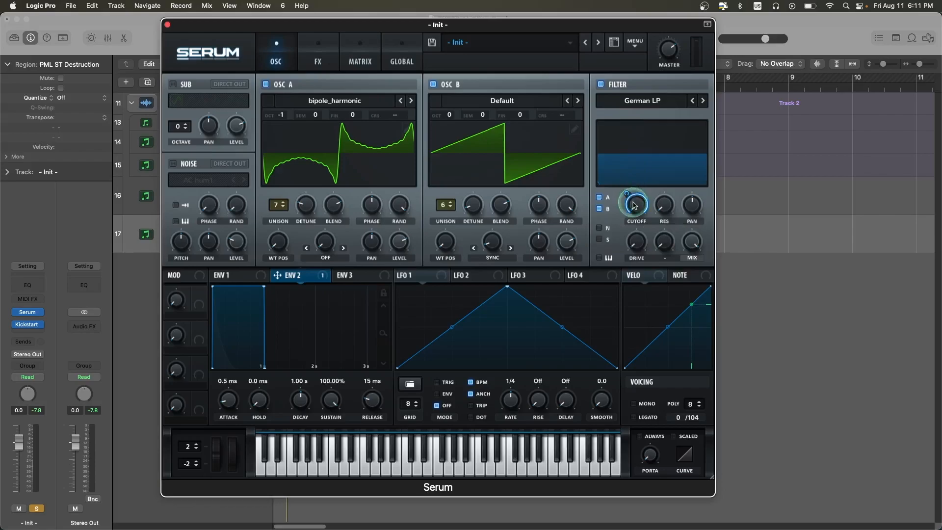
{"action": "left_click_drag", "start_coordinate": [637, 209], "coordinate": [635, 153]}
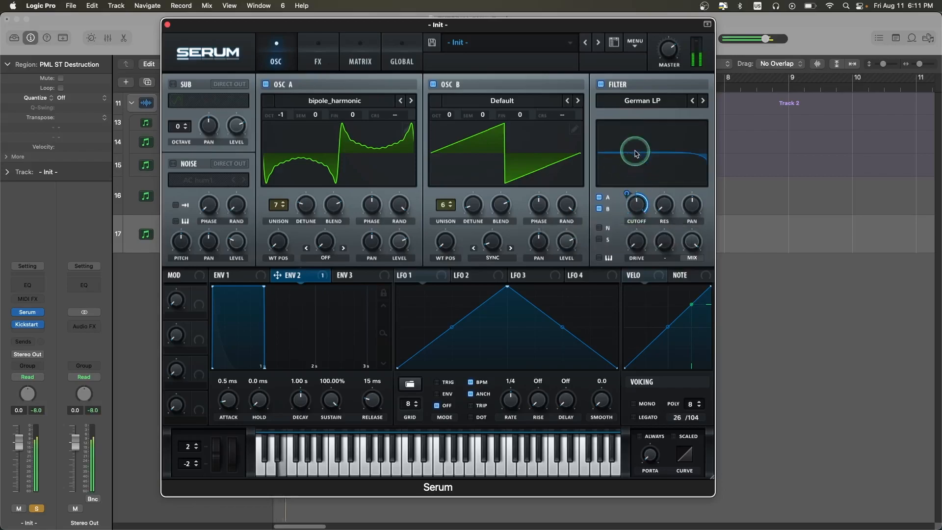
Step: Set Env 2 to 12 ms attack, 52 ms decay and 0% sustain, and play the pattern
{"action": "left_click", "coordinate": [221, 384]}
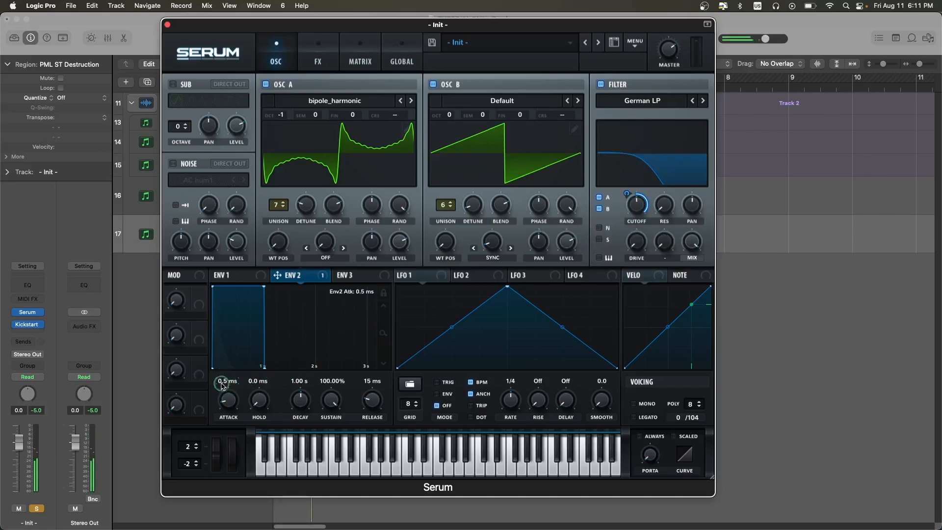
{"action": "left_click", "coordinate": [300, 383]}
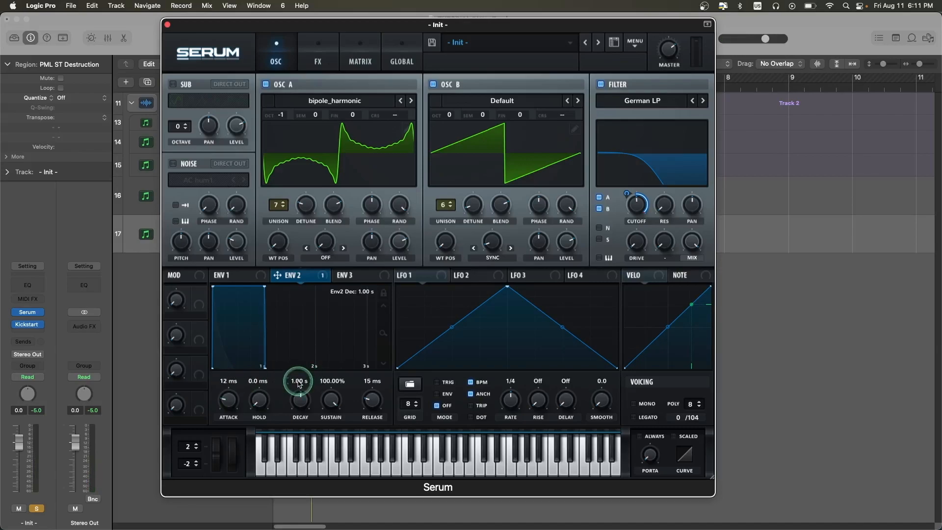
{"action": "left_click", "coordinate": [299, 384]}
{"action": "type", "text": "52"}
{"action": "key", "text": "Return"}
{"action": "left_click", "coordinate": [332, 404]}
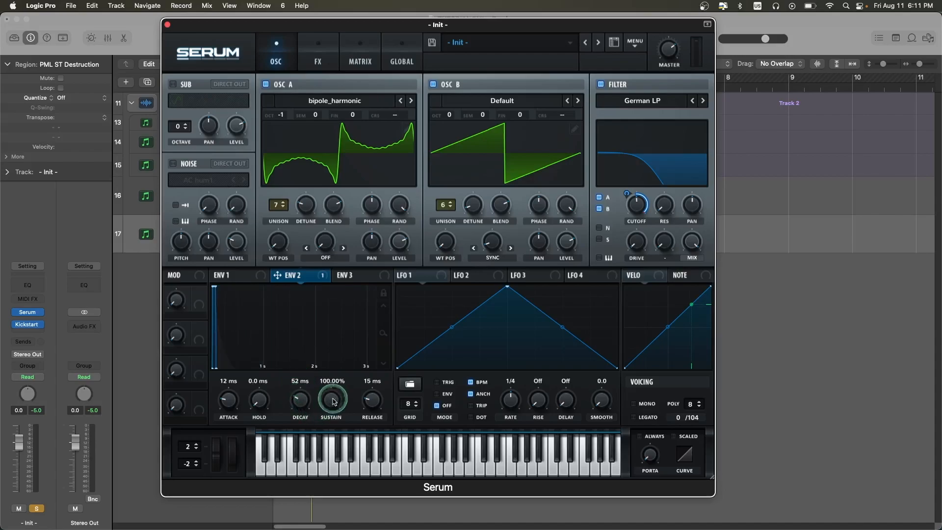
{"action": "left_click_drag", "start_coordinate": [339, 395], "coordinate": [317, 504]}
{"action": "left_click", "coordinate": [367, 383]}
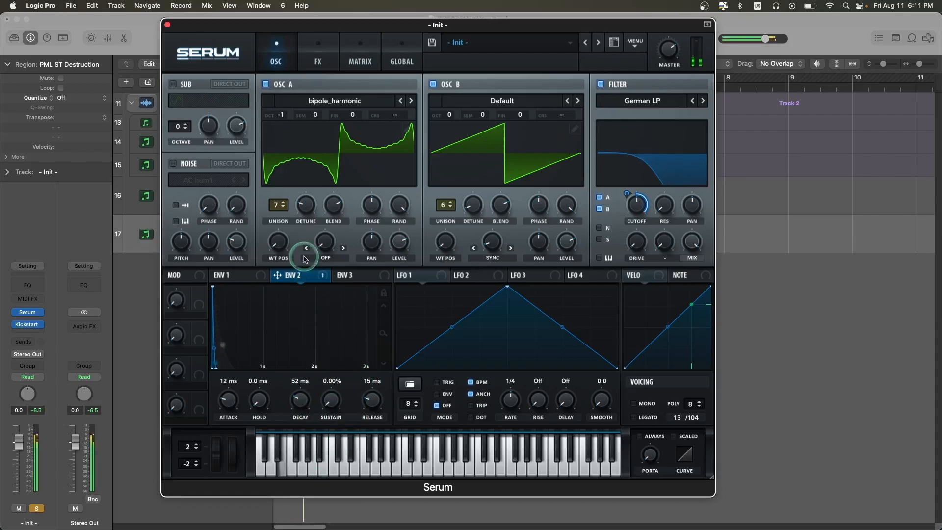
Step: Set Env 3 to 0.0 ms attack, 26 ms decay and 0% sustain
{"action": "left_click", "coordinate": [351, 276]}
{"action": "left_click", "coordinate": [391, 444]}
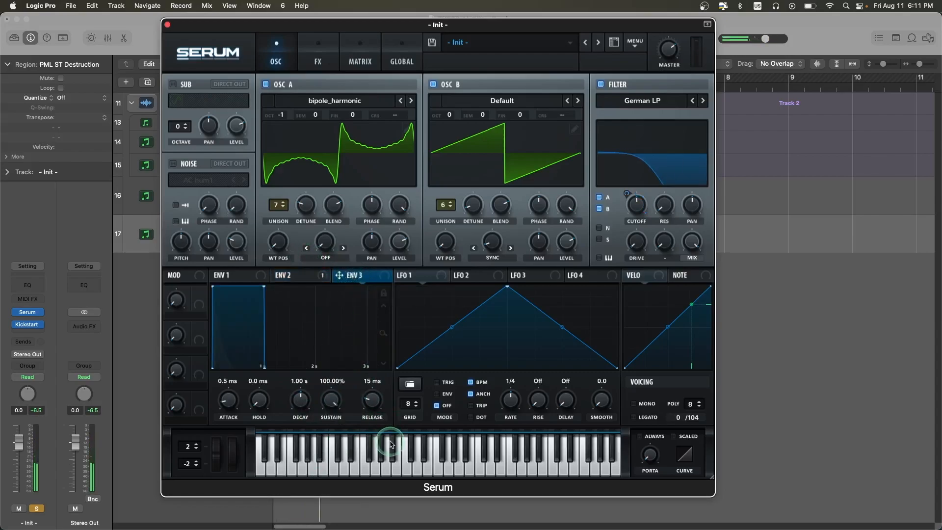
{"action": "left_click", "coordinate": [455, 234]}
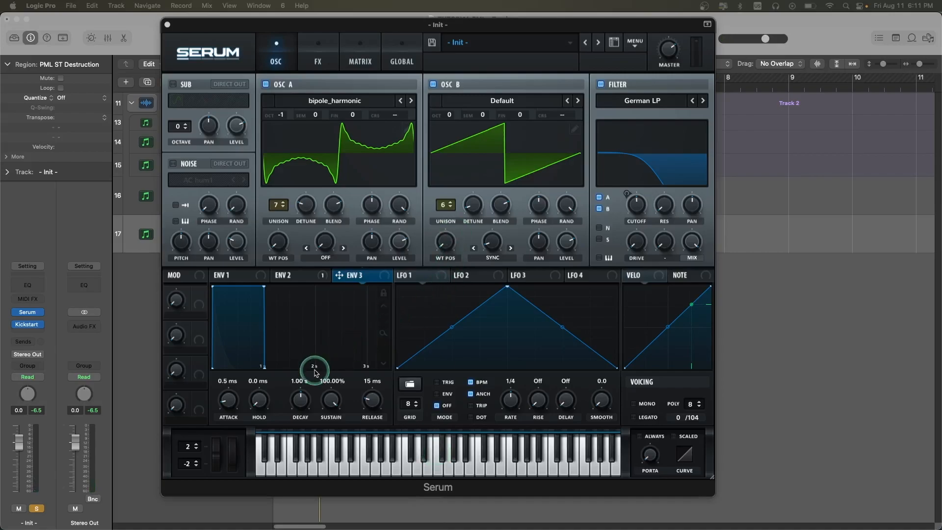
{"action": "left_click", "coordinate": [225, 386]}
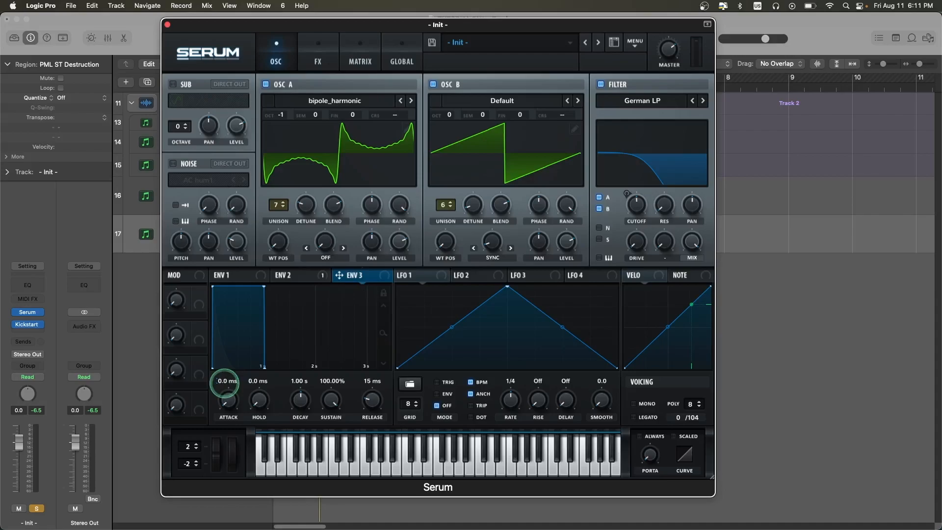
{"action": "double_click", "coordinate": [301, 382]}
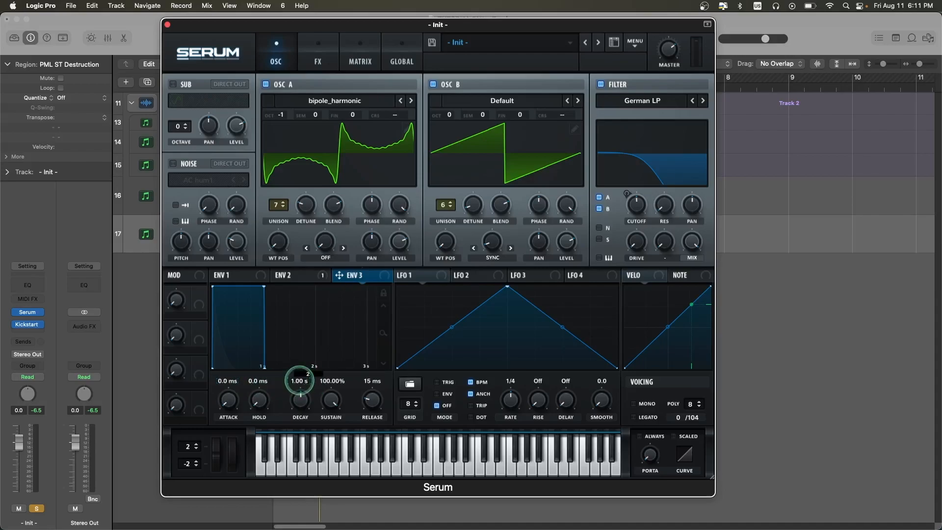
{"action": "type", "text": "26"}
{"action": "key", "text": "Return"}
{"action": "left_click_drag", "start_coordinate": [331, 400], "coordinate": [331, 514]}
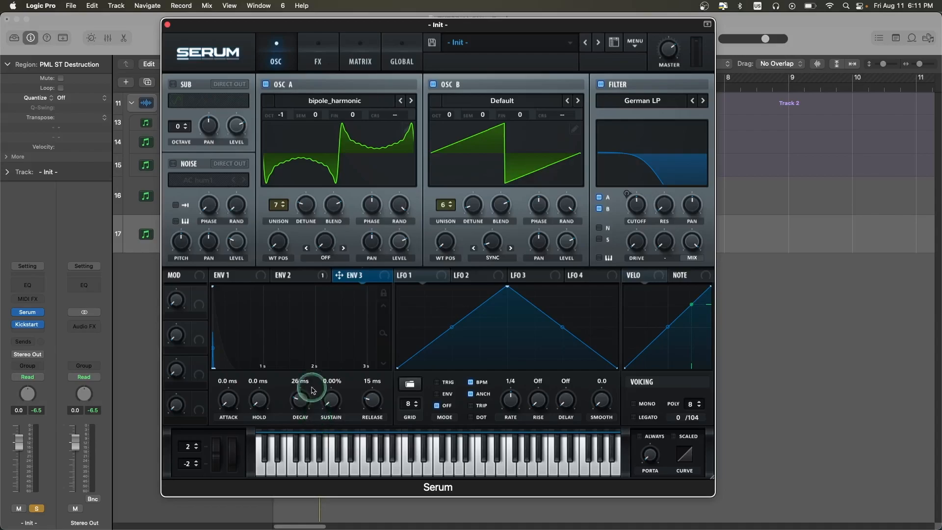
Step: Assign Env 3 to OSC B's warp with a modulation amount of 41, and play the pattern
{"action": "left_click_drag", "start_coordinate": [358, 280], "coordinate": [482, 259]}
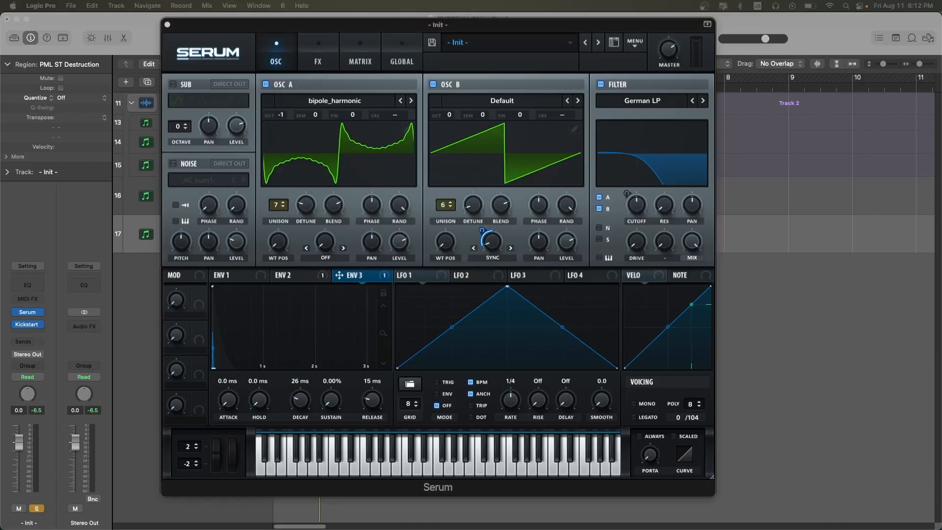
{"action": "mouse_move", "coordinate": [483, 233]}
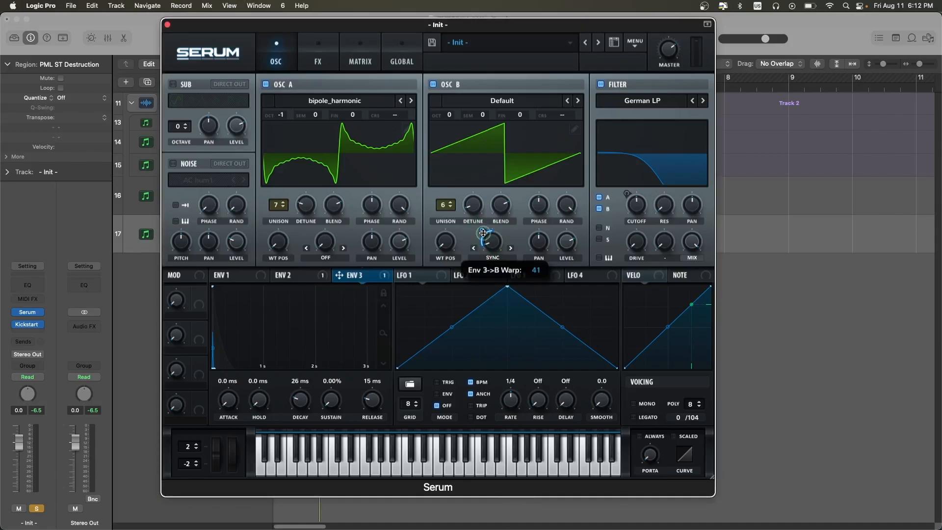
{"action": "left_click", "coordinate": [483, 231]}
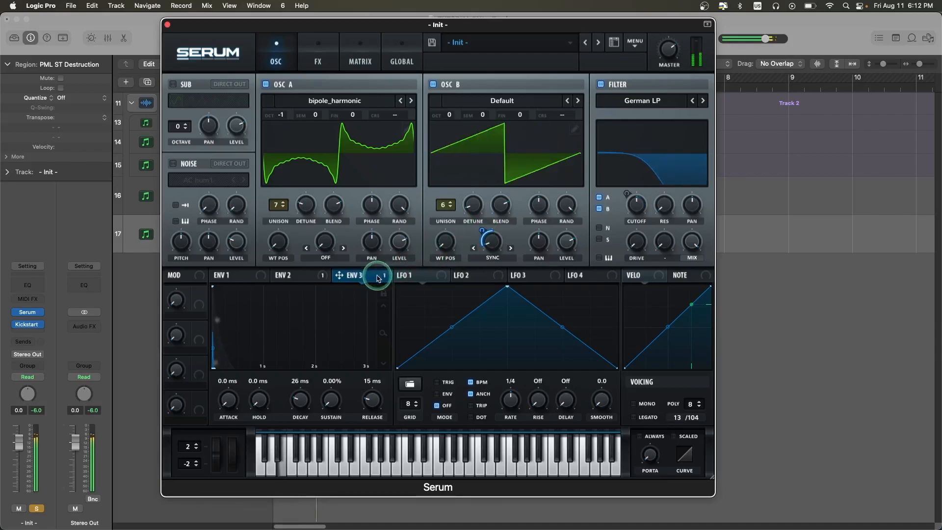
Step: Assign Env 3 to the coarse pitch of both OSC A and OSC B
{"action": "mouse_move", "coordinate": [376, 278]}
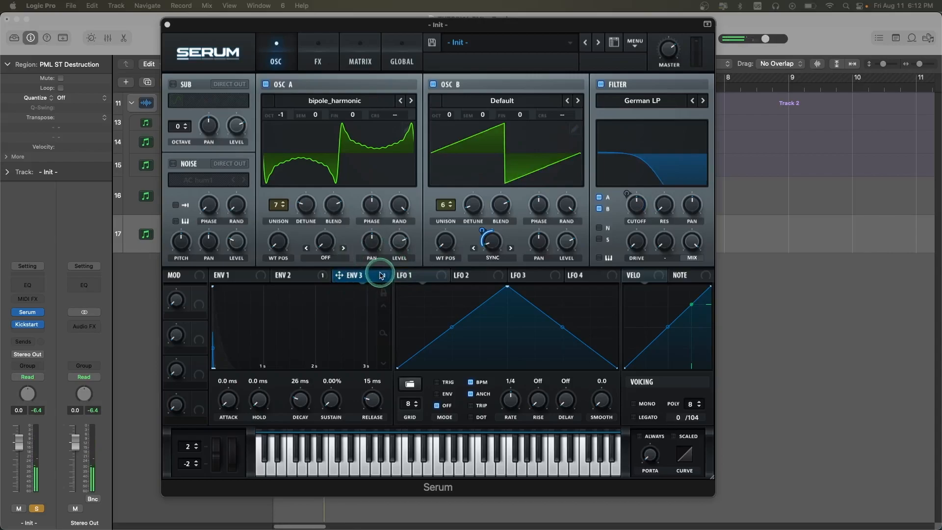
{"action": "left_click_drag", "start_coordinate": [371, 279], "coordinate": [390, 111]}
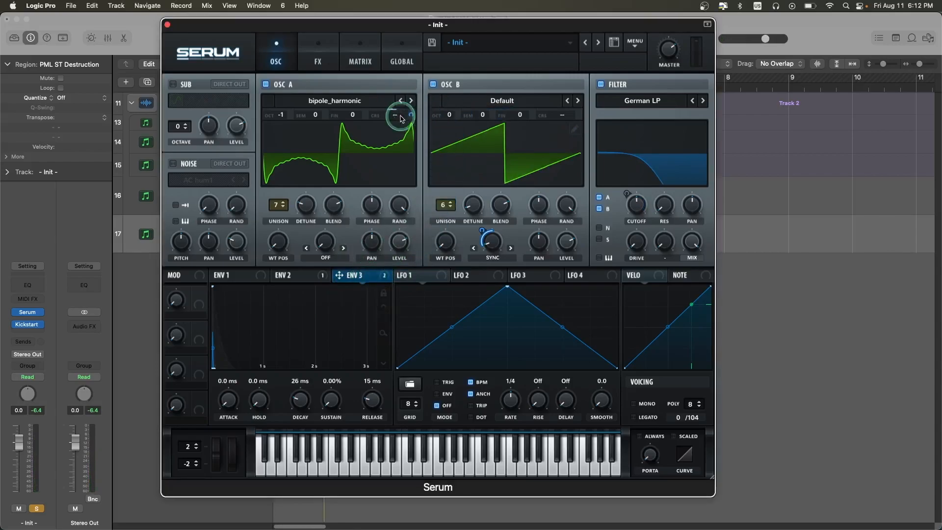
{"action": "left_click_drag", "start_coordinate": [378, 275], "coordinate": [562, 115]}
Step: Raise the modulation matrix amounts for both coarse pitch routings, make them unidirectional, and play the result
{"action": "left_click", "coordinate": [366, 45]}
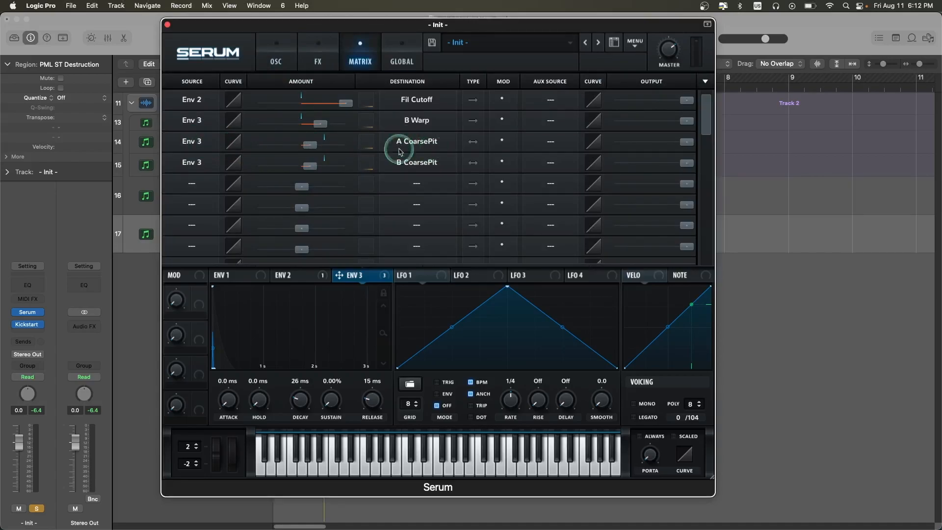
{"action": "left_click", "coordinate": [309, 148]}
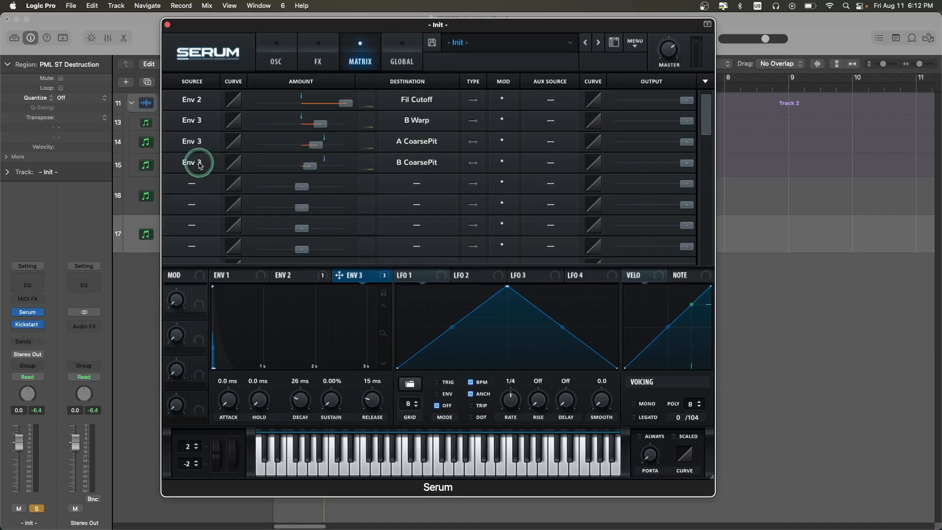
{"action": "left_click", "coordinate": [308, 169]}
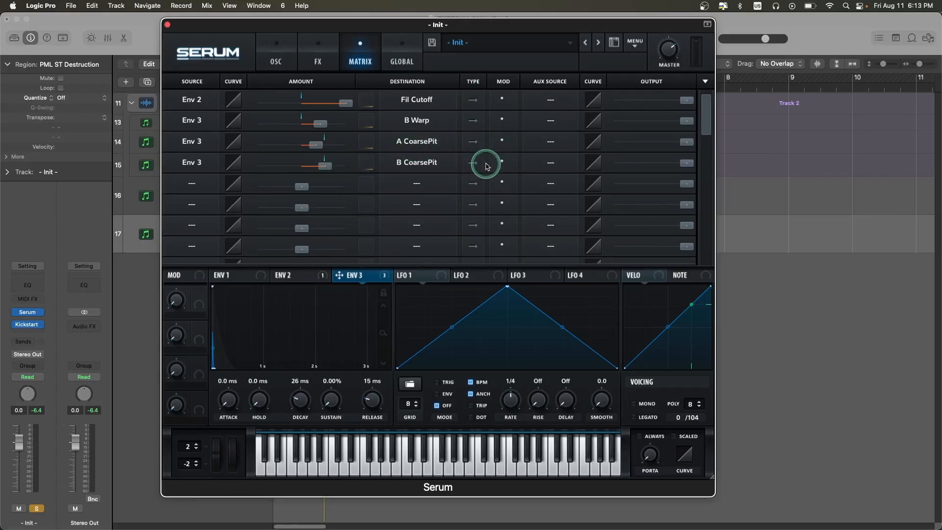
{"action": "key", "text": "space"}
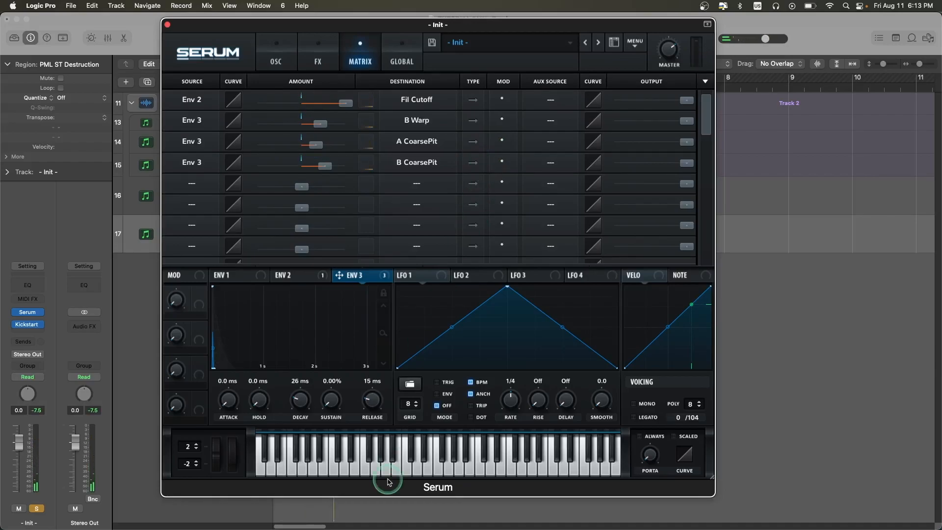
Step: Reshape LFO 1 into a fast rise with its peak near the start and a concave falling curve
{"action": "left_click", "coordinate": [276, 51]}
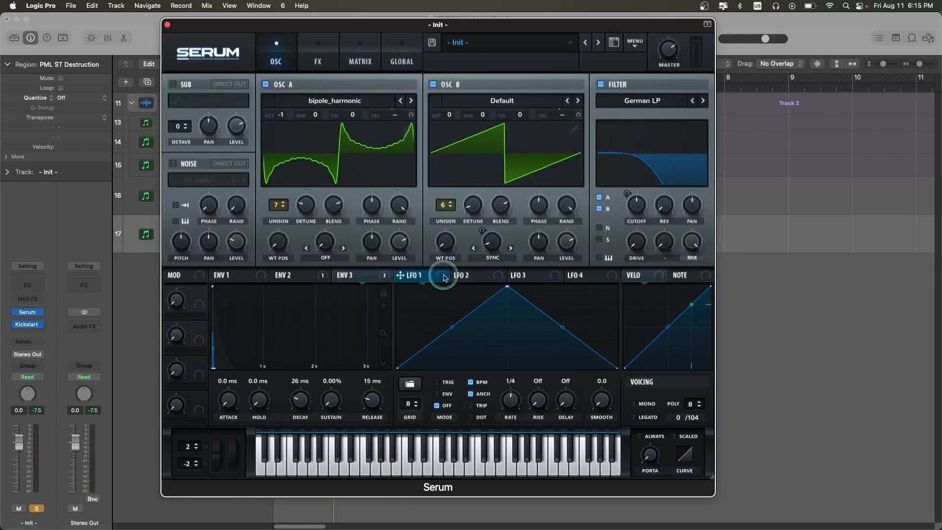
{"action": "left_click_drag", "start_coordinate": [507, 286], "coordinate": [410, 263]}
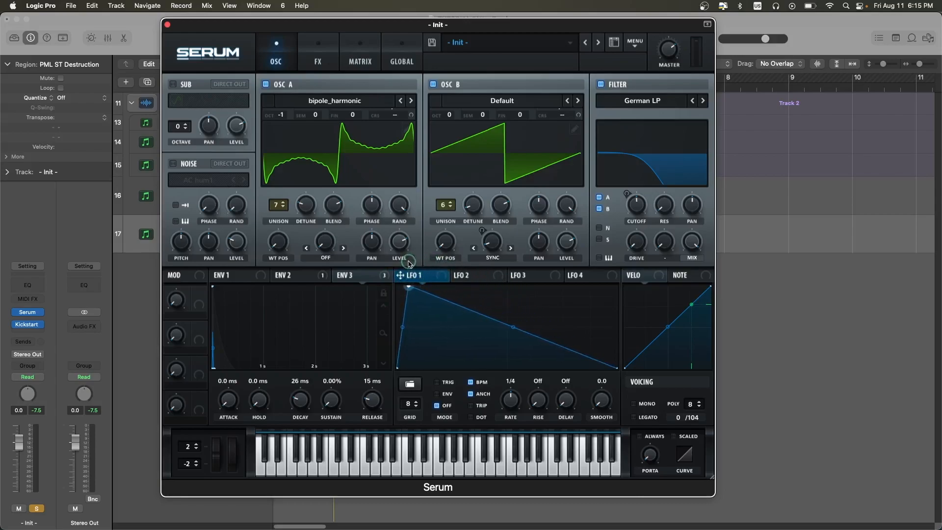
{"action": "left_click_drag", "start_coordinate": [512, 328], "coordinate": [511, 343]}
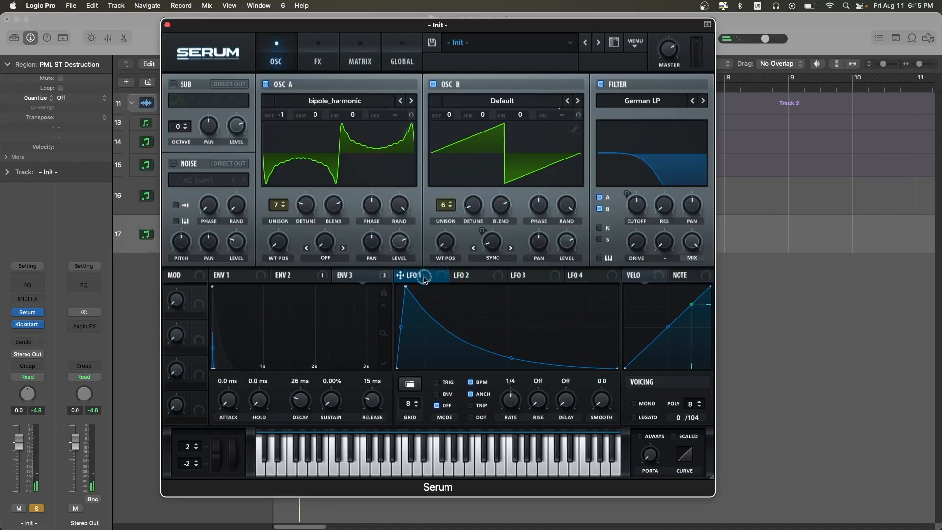
Step: Assign LFO 1 to OSC A's wavetable position and level, adjust the level modulation and base level, and play the pattern
{"action": "left_click_drag", "start_coordinate": [425, 280], "coordinate": [274, 241]}
{"action": "left_click_drag", "start_coordinate": [454, 280], "coordinate": [399, 241]}
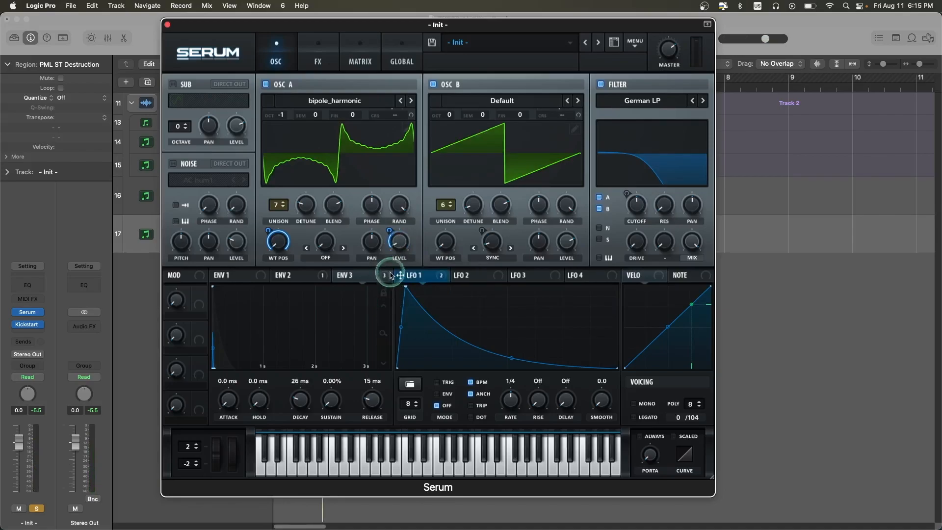
{"action": "left_click_drag", "start_coordinate": [390, 230], "coordinate": [420, 175]}
{"action": "key", "text": "space"}
{"action": "mouse_move", "coordinate": [400, 244]}
{"action": "left_mouse_down"}
{"action": "mouse_move", "coordinate": [402, 232]}
{"action": "mouse_move", "coordinate": [397, 244]}
{"action": "left_mouse_up"}
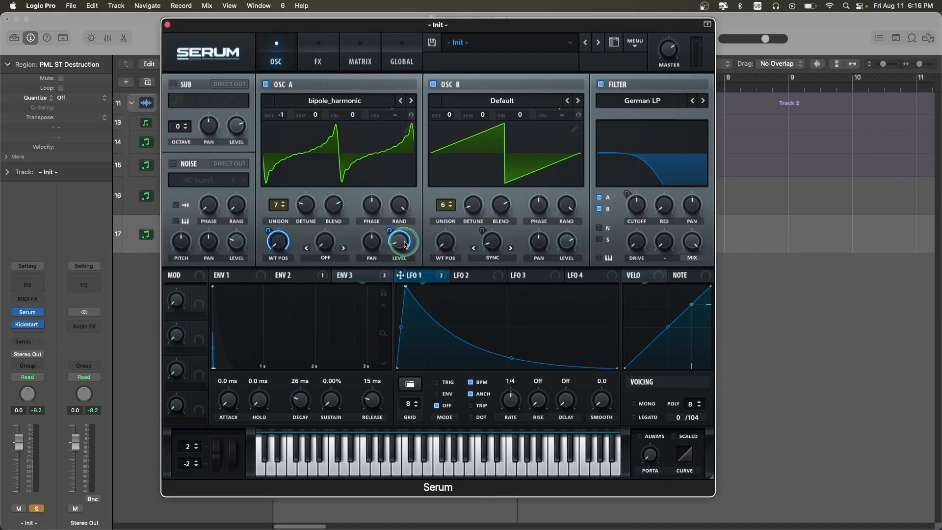
{"action": "key", "text": "space"}
{"action": "key", "text": "space"}
Step: Assign LFO 1 to OSC B's level, lower the base level, and set the LFO mode to Env
{"action": "left_click_drag", "start_coordinate": [425, 280], "coordinate": [561, 298]}
{"action": "mouse_move", "coordinate": [567, 245]}
{"action": "left_mouse_down"}
{"action": "mouse_move", "coordinate": [562, 227]}
{"action": "mouse_move", "coordinate": [565, 247]}
{"action": "left_mouse_up"}
{"action": "left_click_drag", "start_coordinate": [440, 275], "coordinate": [554, 250]}
{"action": "key", "text": "space"}
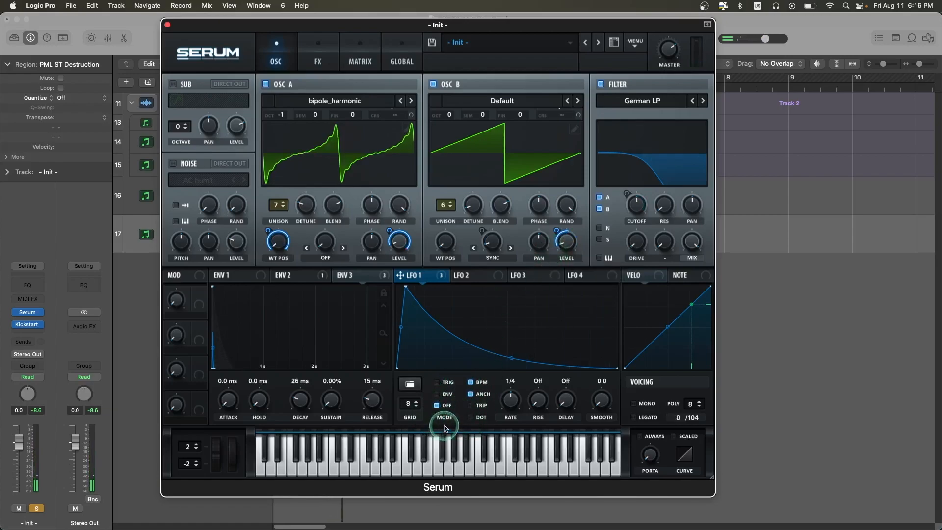
{"action": "left_click", "coordinate": [438, 395]}
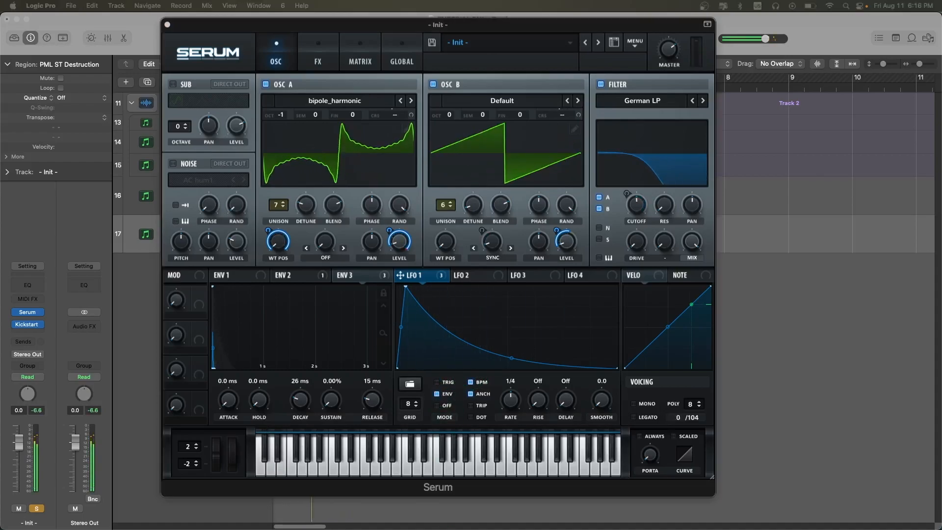
Step: Enable the compressor as the first effect in the chain and adjust its threshold and ratio
{"action": "left_click", "coordinate": [309, 48]}
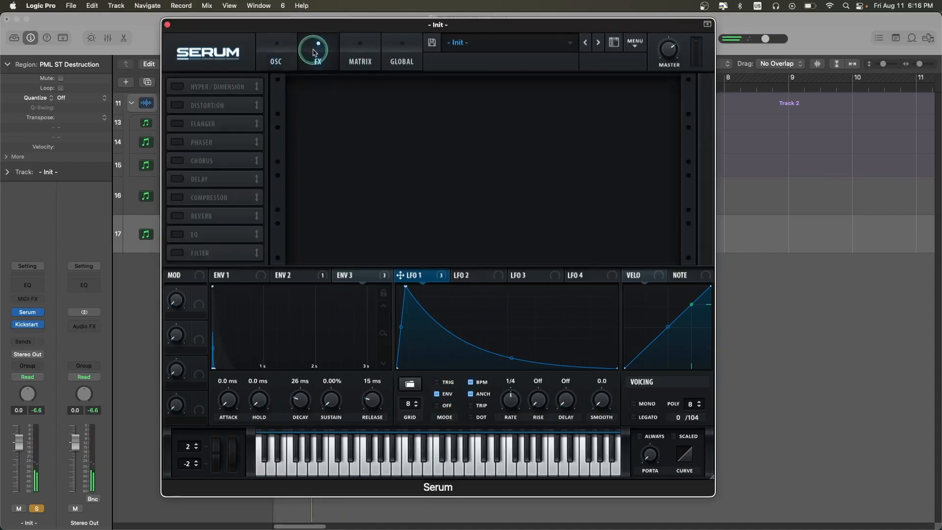
{"action": "left_click_drag", "start_coordinate": [236, 197], "coordinate": [185, 122]}
{"action": "left_click_drag", "start_coordinate": [185, 122], "coordinate": [179, 86]}
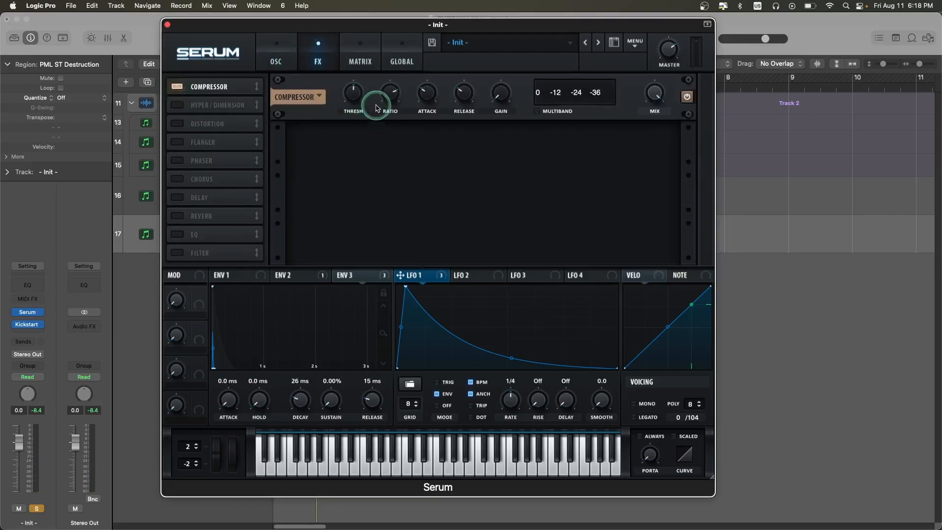
{"action": "left_click_drag", "start_coordinate": [353, 91], "coordinate": [353, 95]}
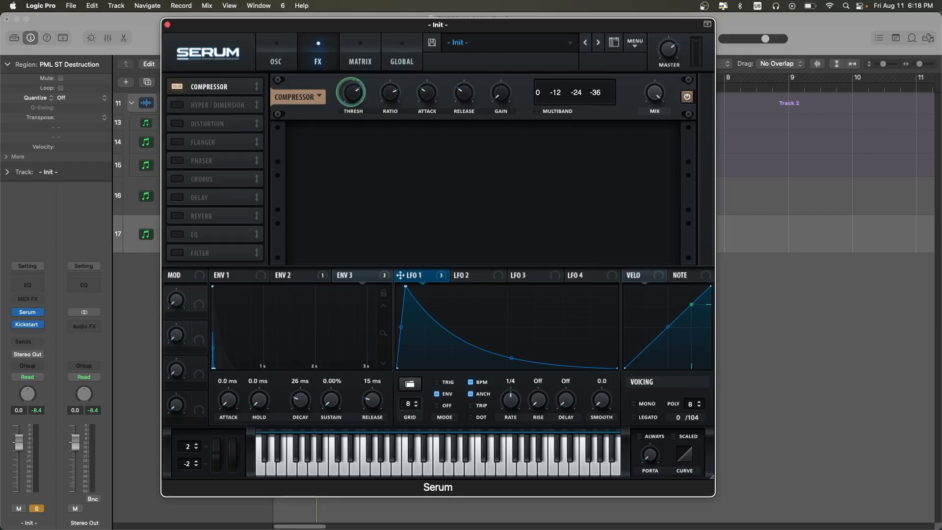
{"action": "double_click", "coordinate": [390, 90]}
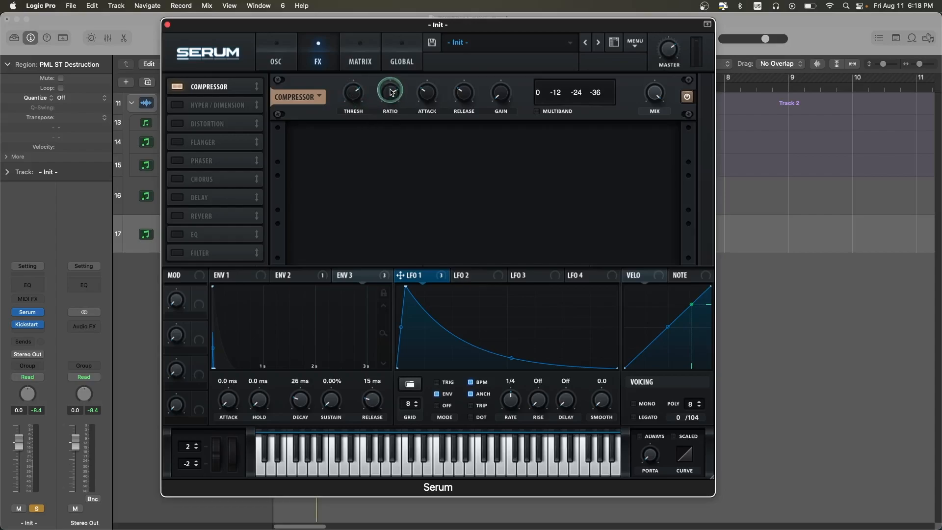
Step: Shorten the compressor's attack, set its release to 0.1 ms, and raise its gain
{"action": "double_click", "coordinate": [425, 93]}
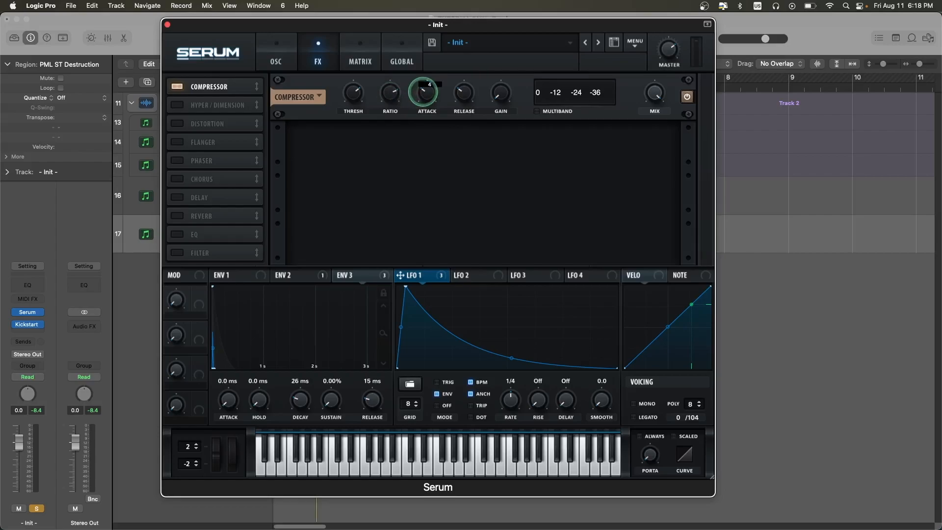
{"action": "key", "text": "Return"}
{"action": "left_click_drag", "start_coordinate": [465, 96], "coordinate": [469, 131]}
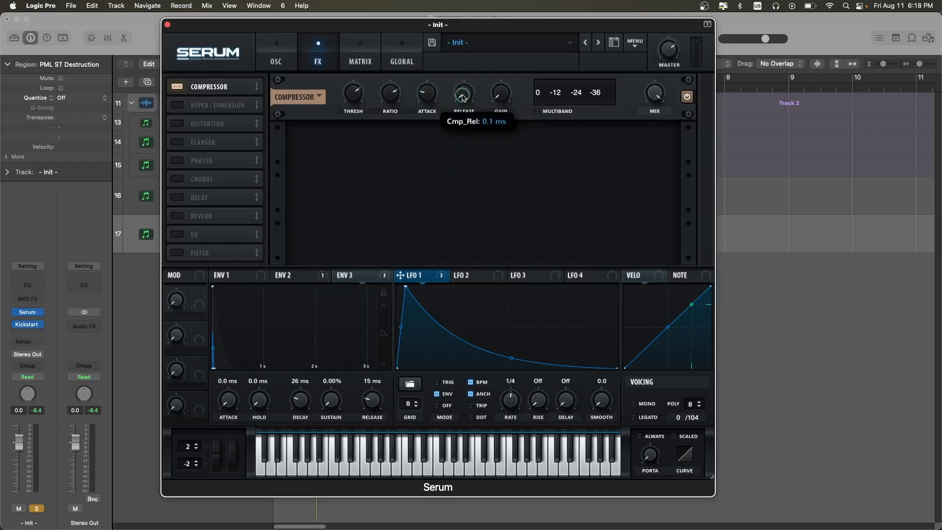
{"action": "double_click", "coordinate": [499, 96]}
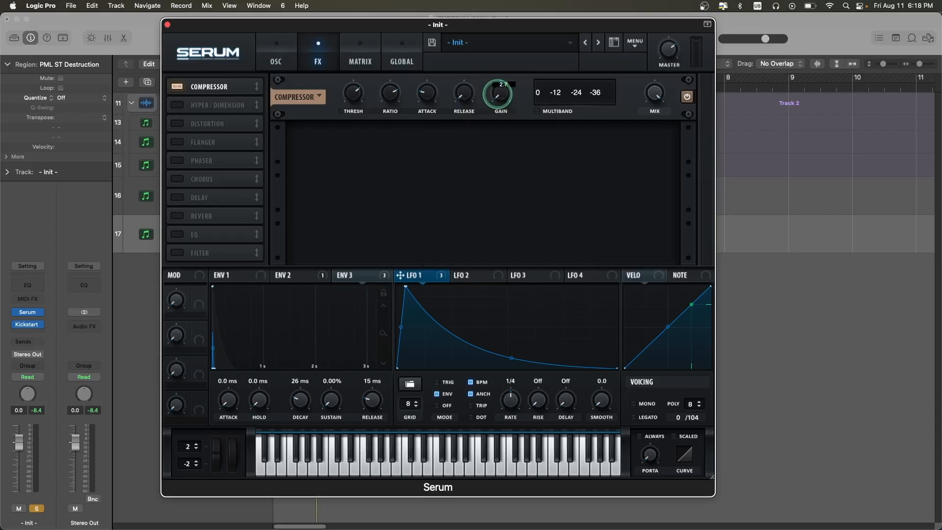
Step: Lower the synth's master volume to 50% and play the pattern
{"action": "key", "text": "space"}
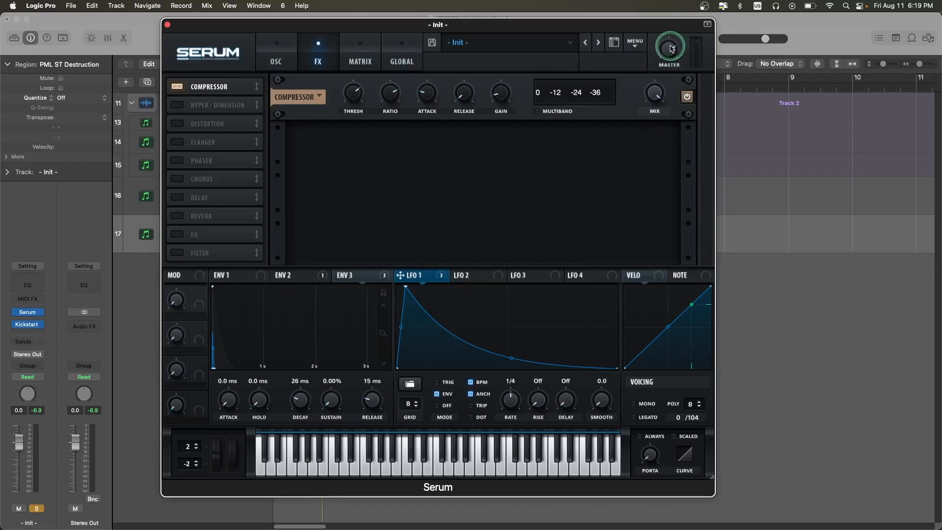
{"action": "left_click_drag", "start_coordinate": [669, 48], "coordinate": [670, 76]}
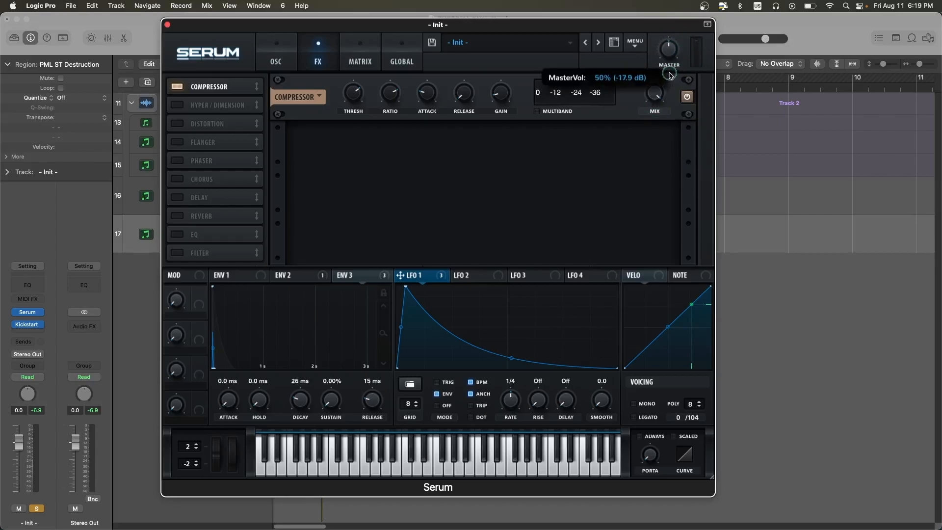
{"action": "key", "text": "space"}
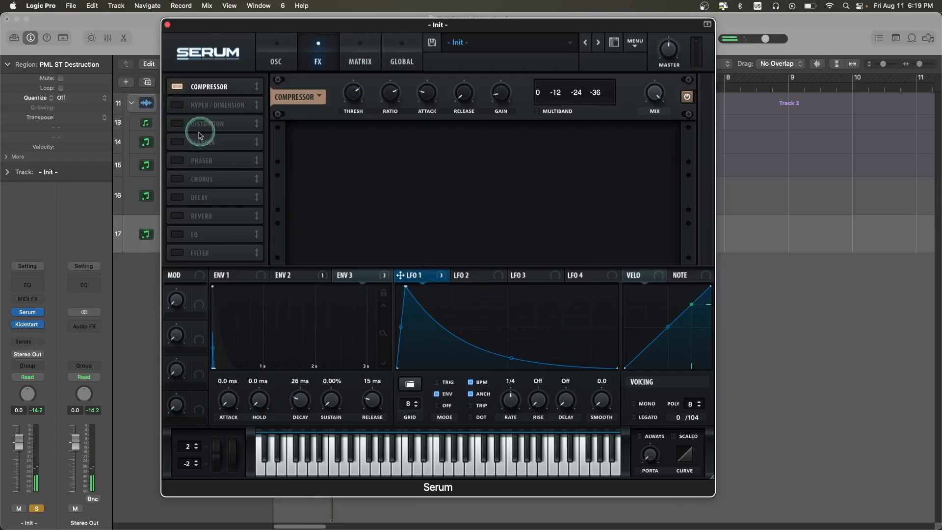
Step: Enable the distortion directly after the compressor, set its type to Sine Shaper, and play the pattern
{"action": "left_click", "coordinate": [177, 123]}
{"action": "left_click_drag", "start_coordinate": [211, 124], "coordinate": [212, 104]}
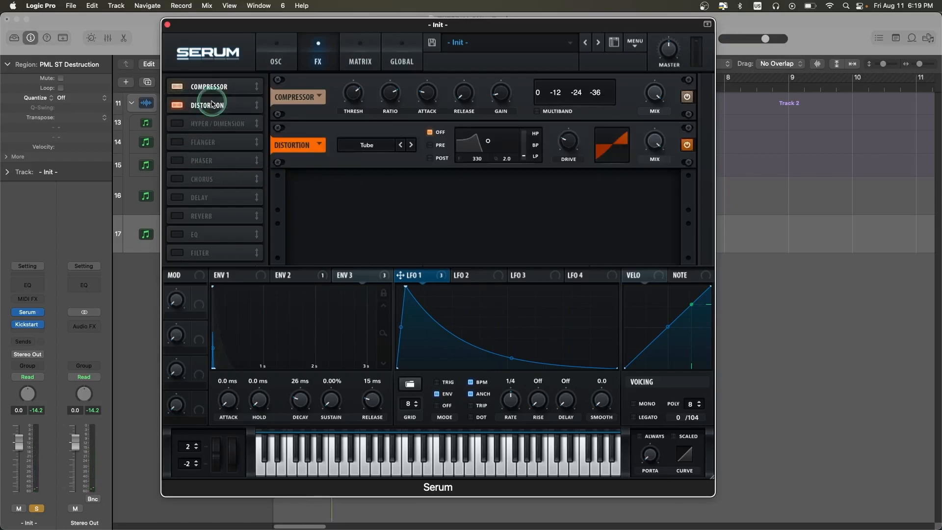
{"action": "left_click", "coordinate": [378, 144]}
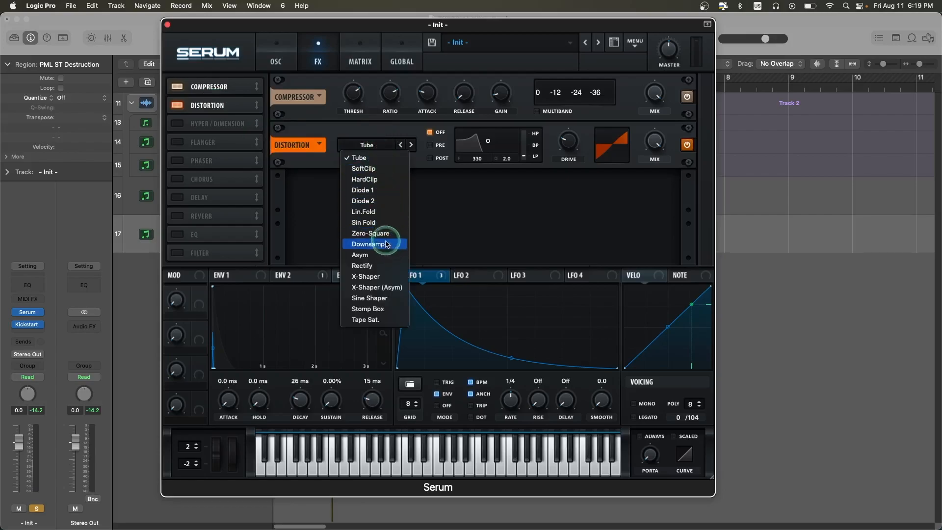
{"action": "left_click", "coordinate": [377, 298]}
{"action": "key", "text": "space"}
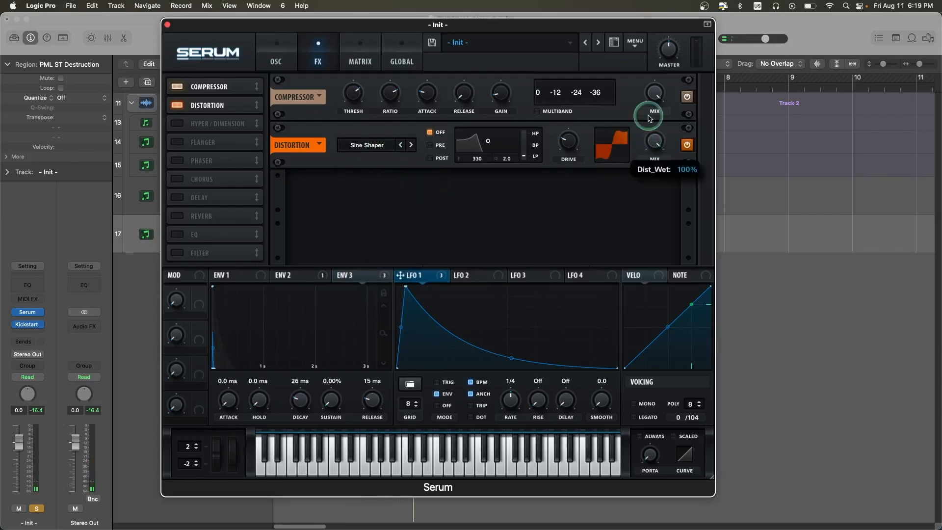
Step: Raise the distortion drive, assign Env 3 to modulate it, and adjust the modulation amount during playback
{"action": "mouse_move", "coordinate": [567, 146]}
{"action": "left_mouse_down"}
{"action": "mouse_move", "coordinate": [564, 127]}
{"action": "mouse_move", "coordinate": [586, 172]}
{"action": "mouse_move", "coordinate": [565, 211]}
{"action": "mouse_move", "coordinate": [563, 151]}
{"action": "mouse_move", "coordinate": [572, 151]}
{"action": "left_mouse_up"}
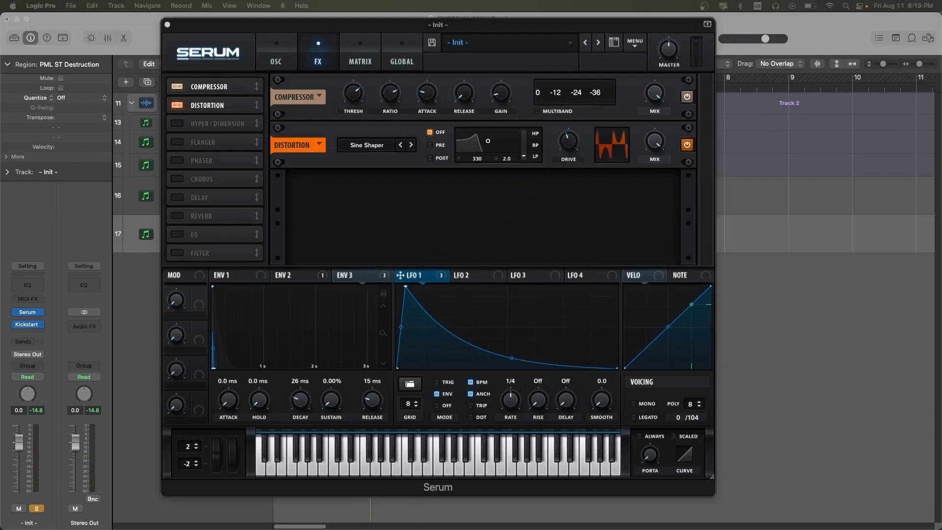
{"action": "left_click_drag", "start_coordinate": [405, 274], "coordinate": [558, 128]}
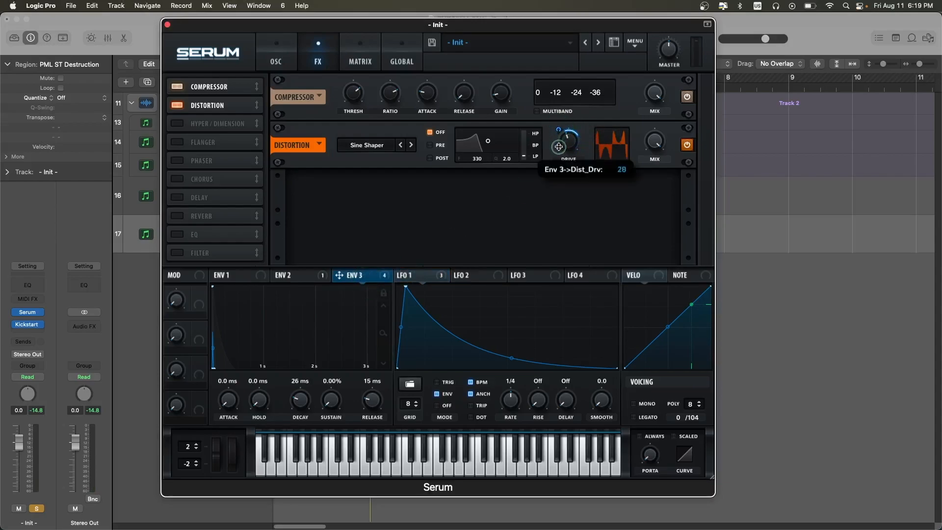
{"action": "key", "text": "space"}
{"action": "left_click_drag", "start_coordinate": [559, 151], "coordinate": [559, 152]}
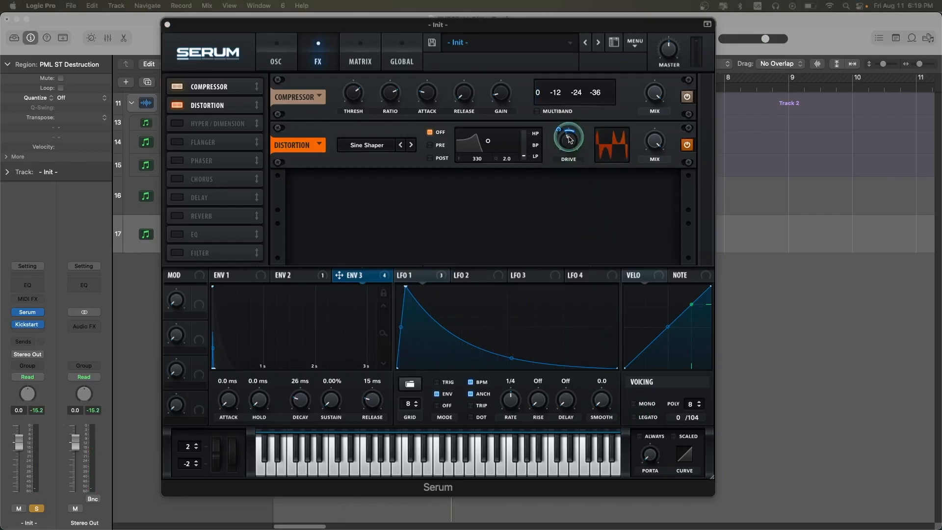
Step: Fine-tune the distortion drive and its Env 3 modulation amount while playing the pattern
{"action": "left_click_drag", "start_coordinate": [561, 131], "coordinate": [562, 133]}
{"action": "key", "text": "space"}
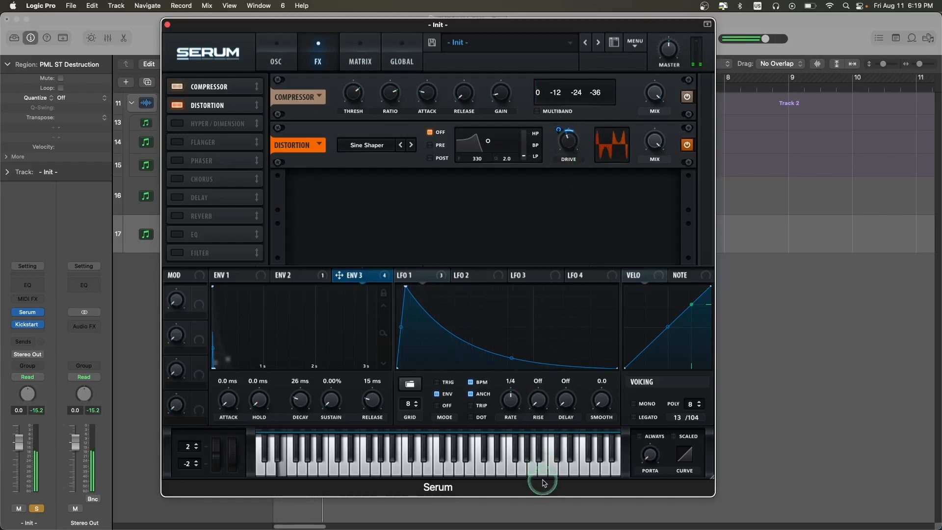
{"action": "left_click_drag", "start_coordinate": [569, 143], "coordinate": [571, 142]}
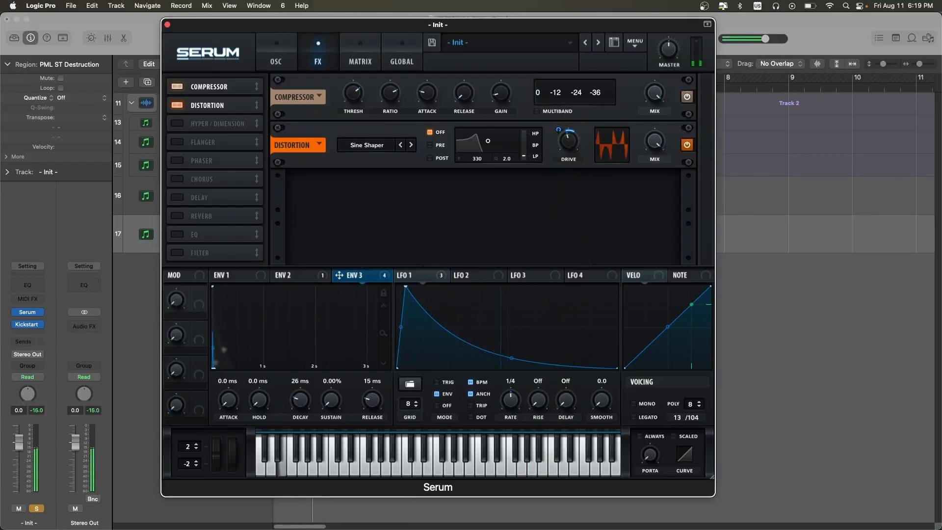
{"action": "left_click", "coordinate": [574, 148]}
{"action": "key", "text": "space"}
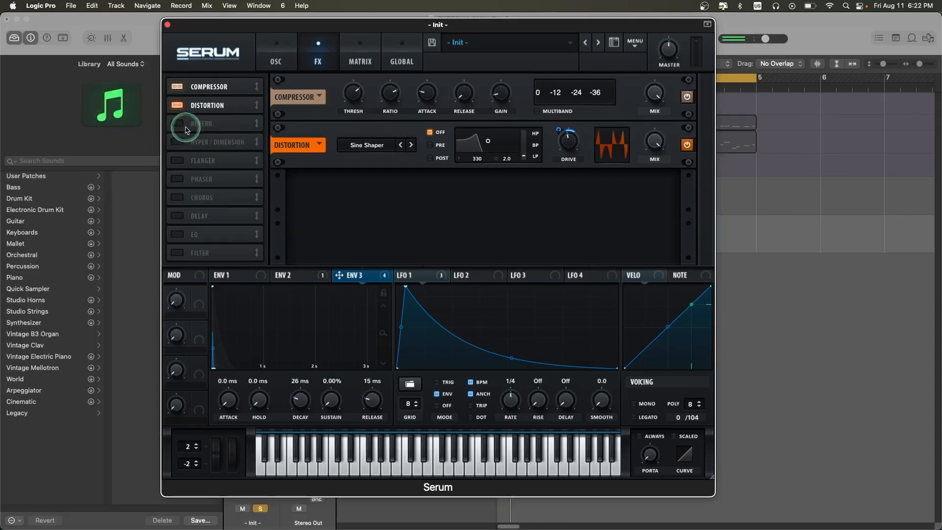
Step: Enable the reverb after the distortion, raise its high cut, and lower its mix
{"action": "left_click", "coordinate": [177, 124]}
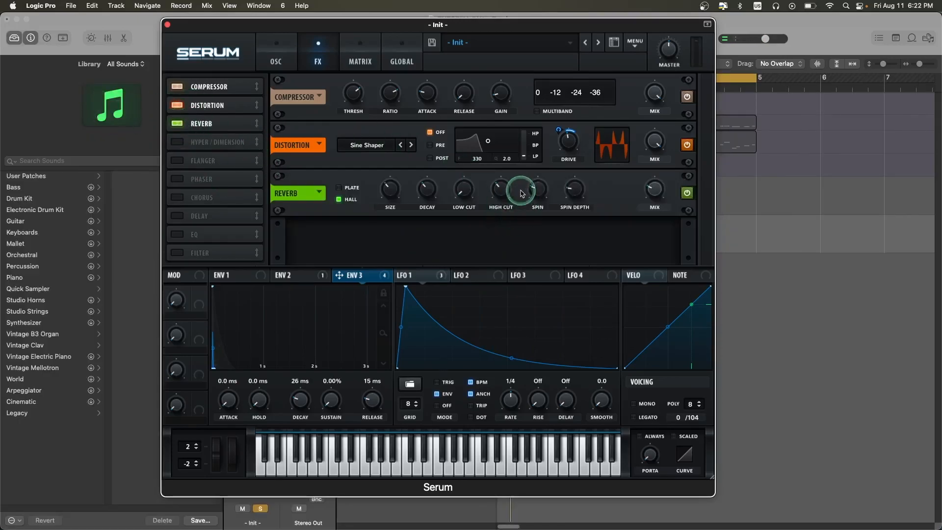
{"action": "mouse_move", "coordinate": [503, 192]}
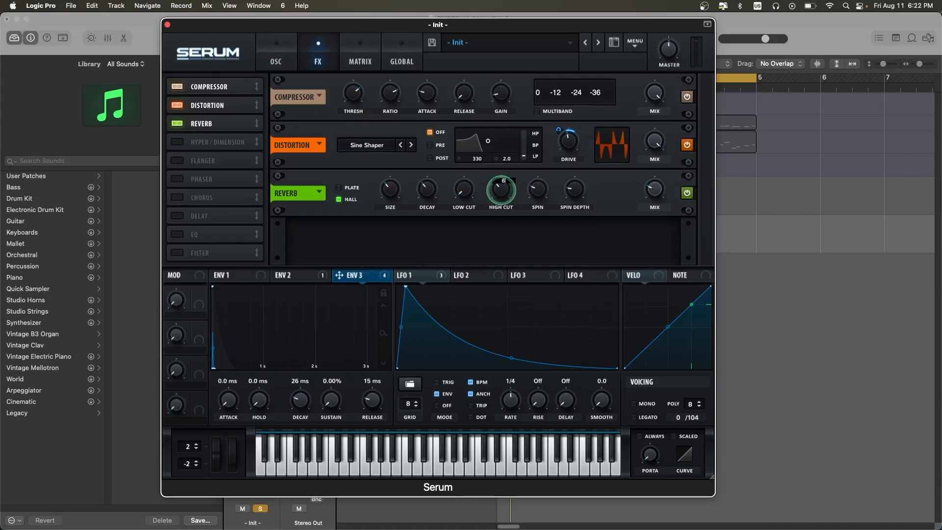
{"action": "mouse_move", "coordinate": [654, 191]}
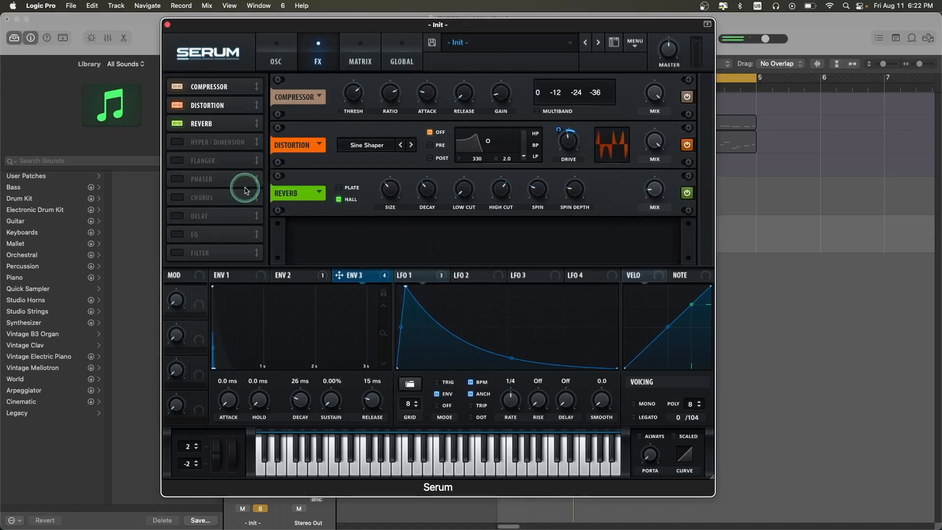
Step: Enable the delay after the reverb, set its left time to 1/8 and right time to 1/16, and play the pattern
{"action": "left_click", "coordinate": [178, 216]}
{"action": "left_click_drag", "start_coordinate": [218, 217], "coordinate": [216, 142]}
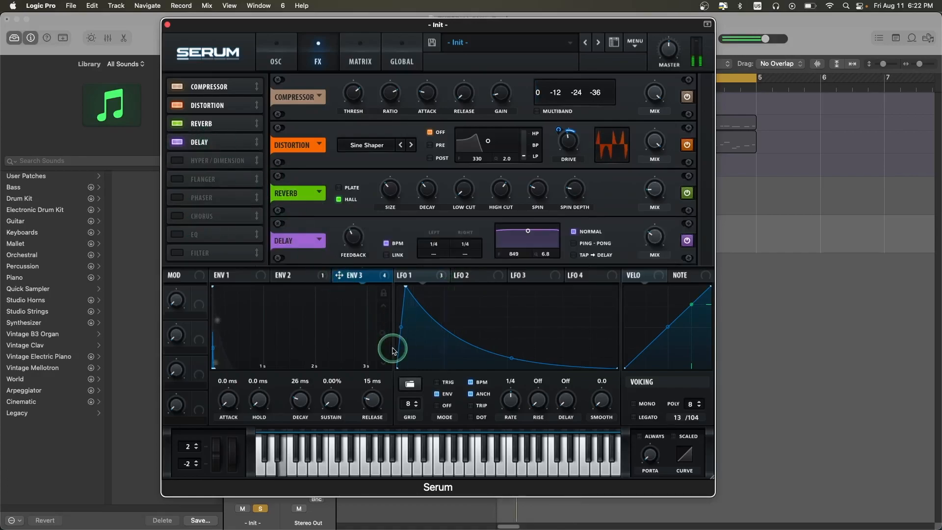
{"action": "left_click_drag", "start_coordinate": [443, 246], "coordinate": [440, 252]}
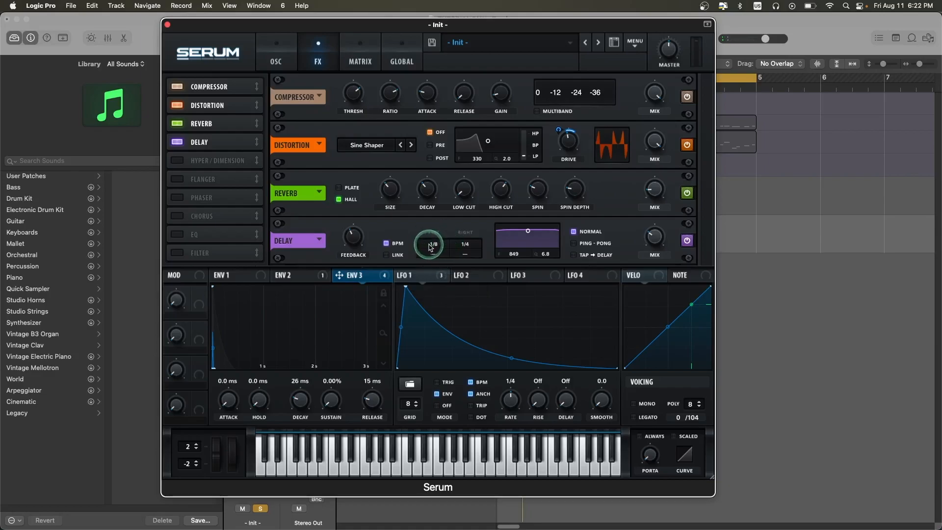
{"action": "left_click_drag", "start_coordinate": [479, 244], "coordinate": [475, 270]}
{"action": "key", "text": "space"}
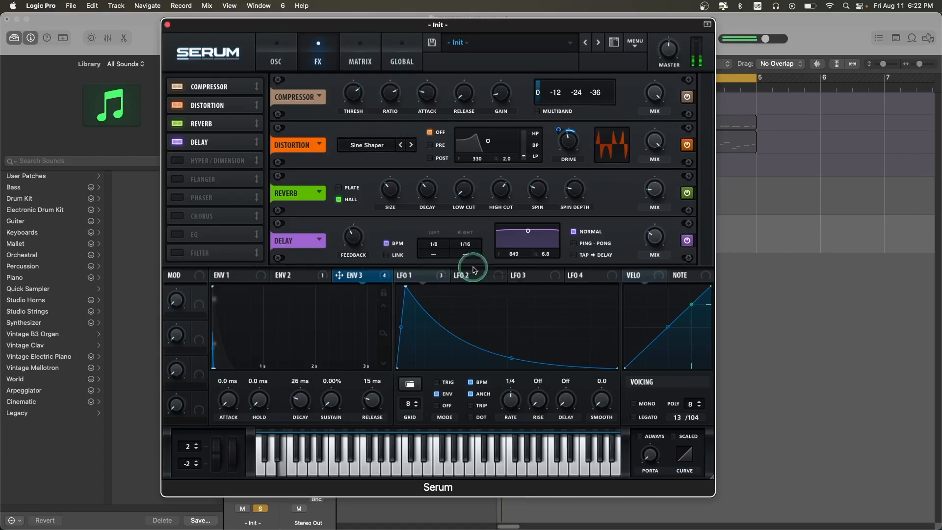
Step: Switch the delay to Ping-Pong, set its filter to 2321 Hz with a width of 2.8, and lower its mix
{"action": "left_click", "coordinate": [575, 244]}
{"action": "left_click", "coordinate": [501, 255]}
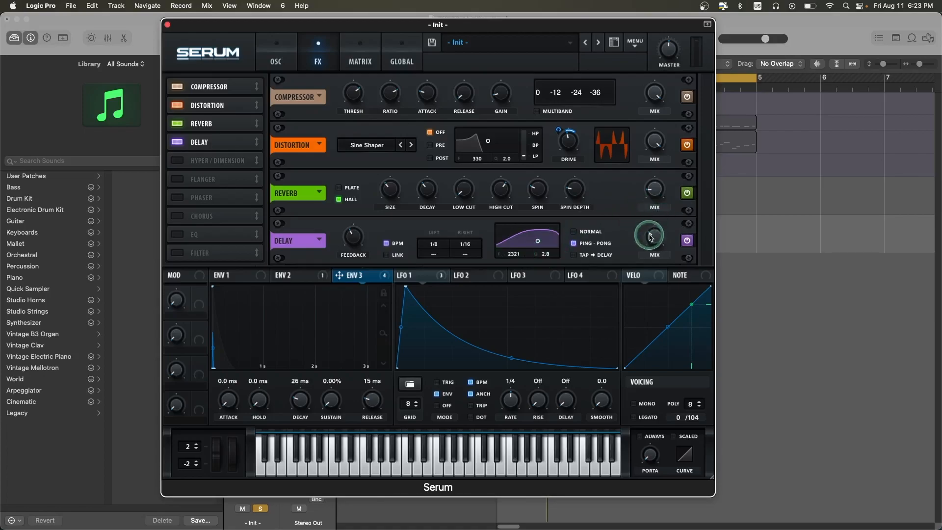
{"action": "mouse_move", "coordinate": [650, 243]}
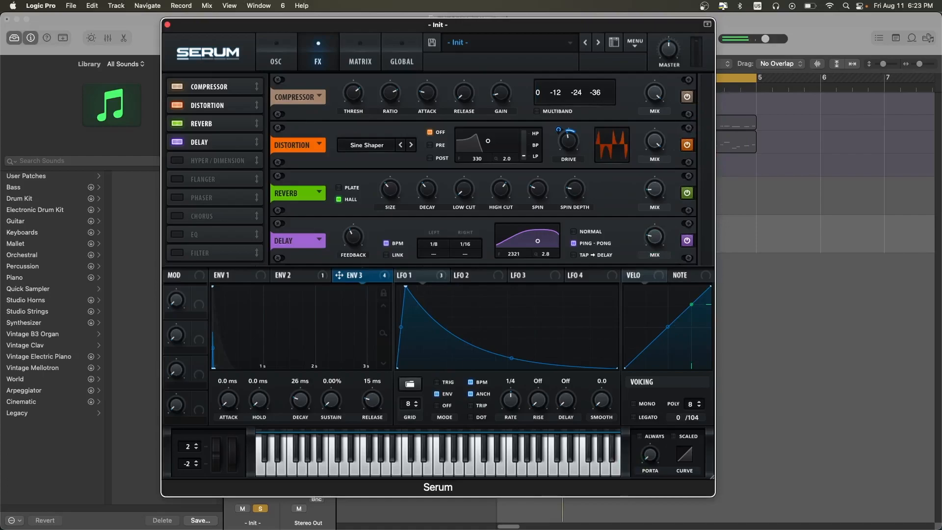
Step: Enable the effects filter after the delay and set its type to Reverb from the Misc category
{"action": "left_click", "coordinate": [178, 253]}
{"action": "left_click_drag", "start_coordinate": [204, 253], "coordinate": [216, 160]}
{"action": "left_click", "coordinate": [372, 242]}
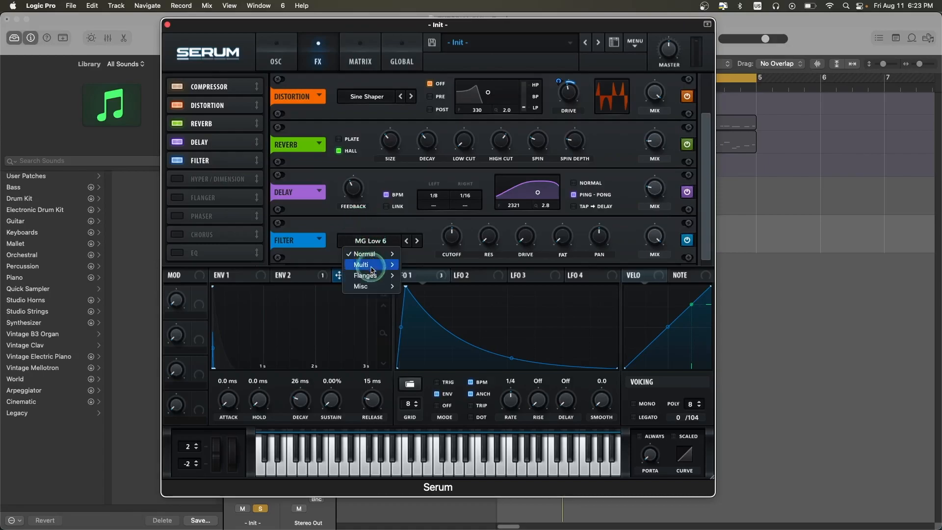
{"action": "mouse_move", "coordinate": [371, 287]}
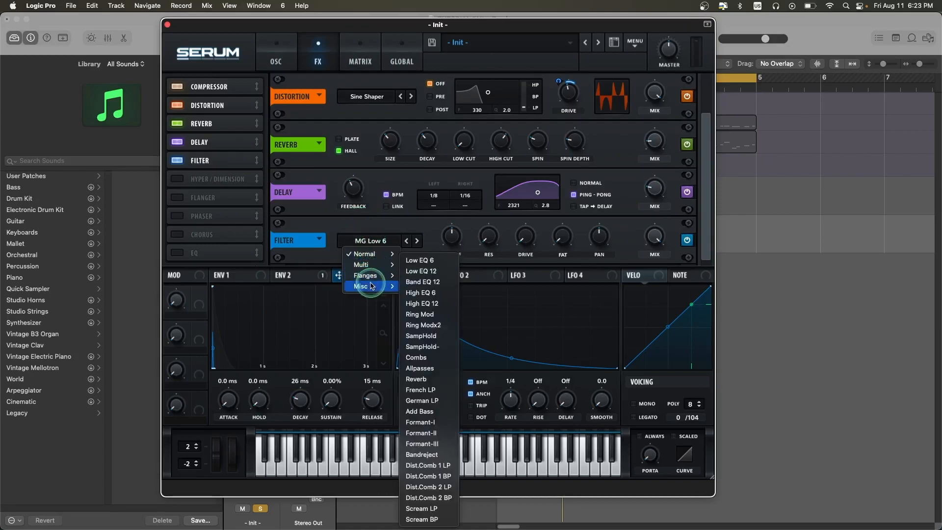
{"action": "left_click", "coordinate": [420, 380]}
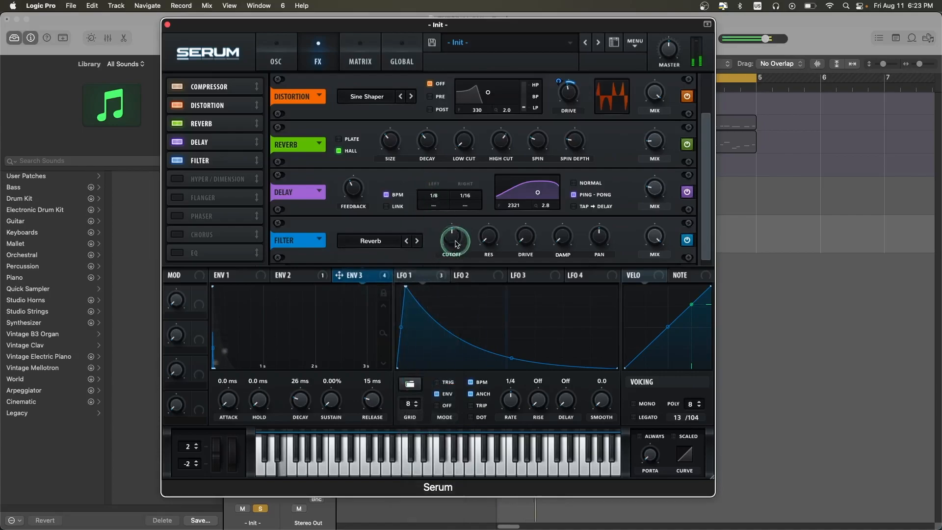
Step: Raise the effects filter's cutoff to about 13290 Hz, increase its drive, and play the pattern
{"action": "left_click_drag", "start_coordinate": [452, 241], "coordinate": [444, 153]}
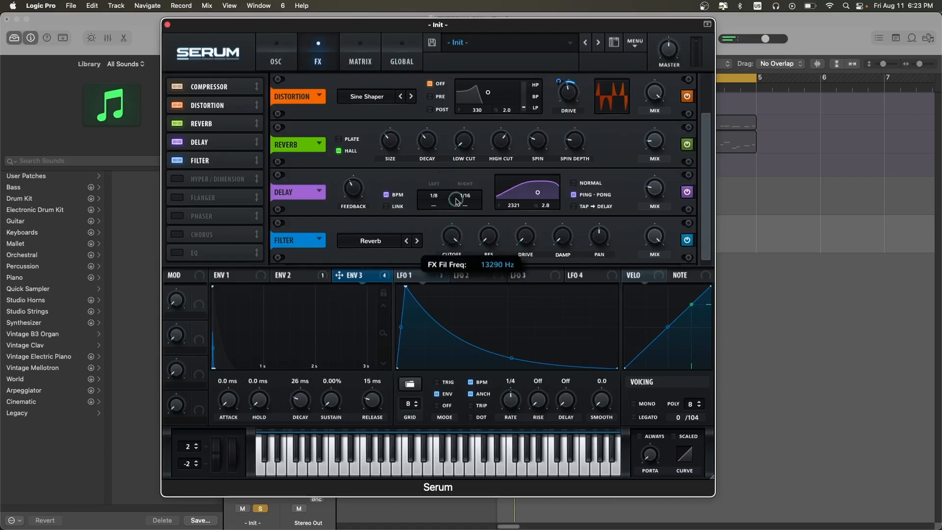
{"action": "left_click_drag", "start_coordinate": [515, 255], "coordinate": [520, 209]}
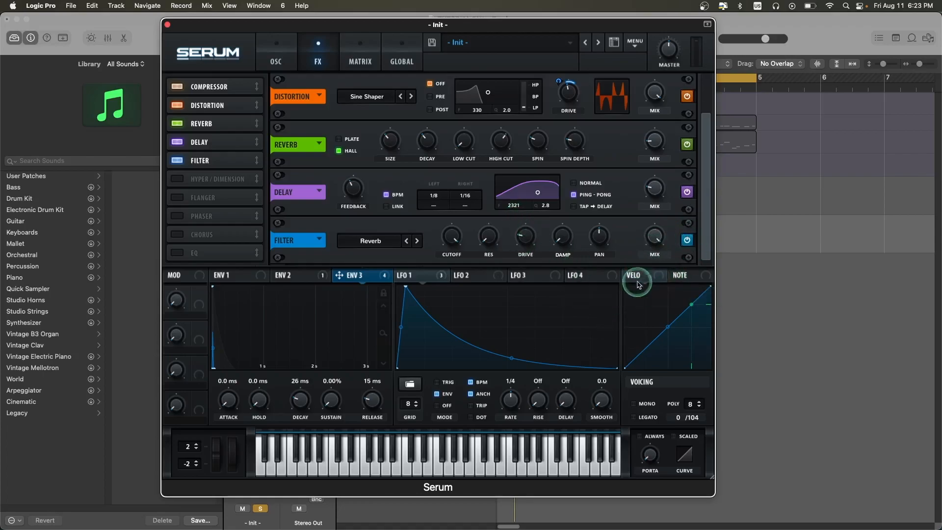
{"action": "key", "text": "space"}
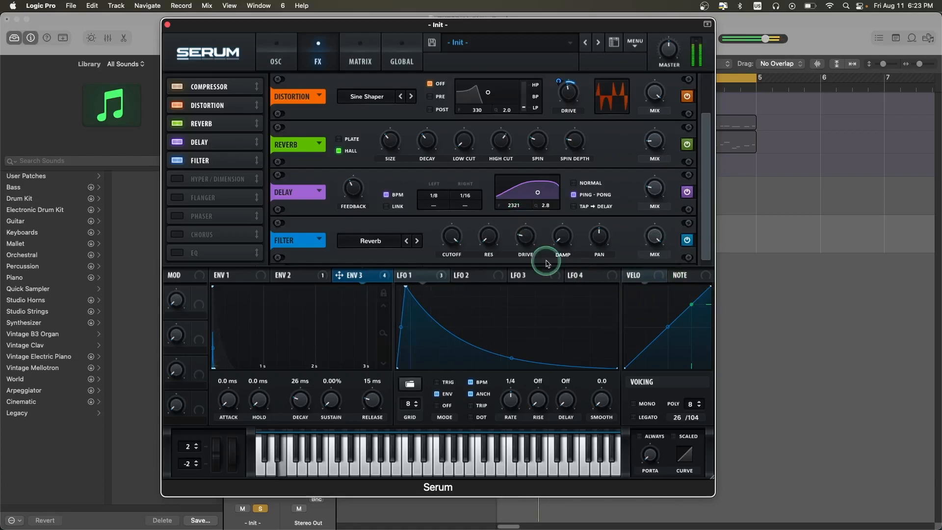
Step: Review the oscillator, modulation matrix and effects settings while the finished bass plays
{"action": "left_click", "coordinate": [269, 65]}
{"action": "left_click", "coordinate": [361, 65]}
{"action": "left_click", "coordinate": [314, 56]}
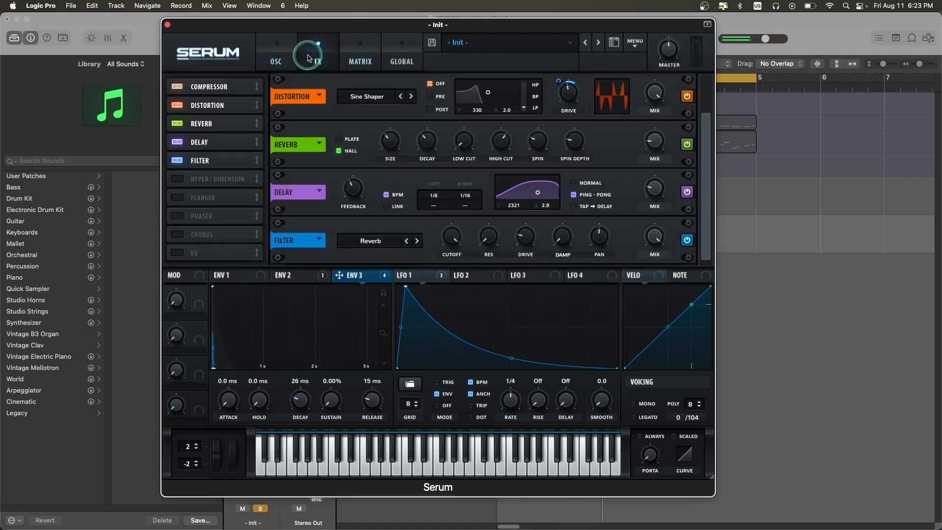
{"action": "left_click", "coordinate": [276, 49]}
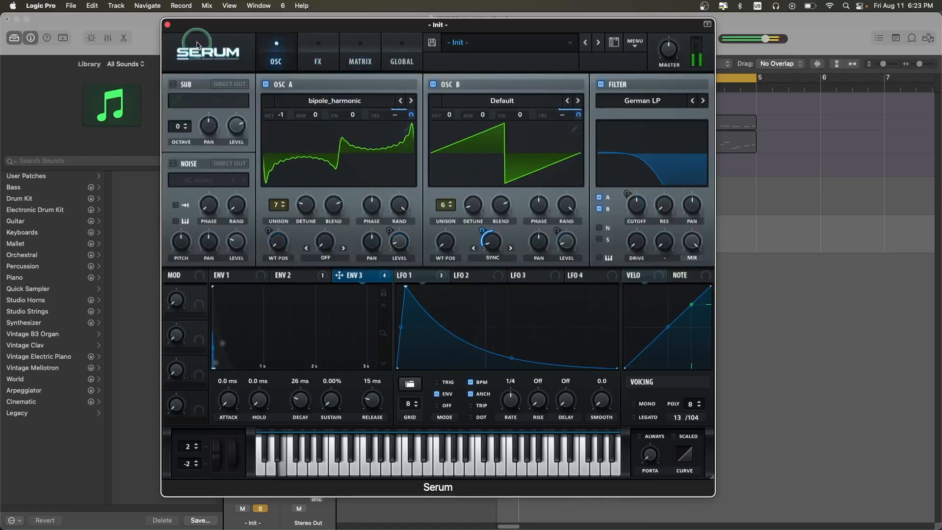
Step: Move the - Init - track's region to bar 2 and play it in alternation with the unmuted, soloed PML ST Dirt Celestial track
{"action": "left_click", "coordinate": [168, 25]}
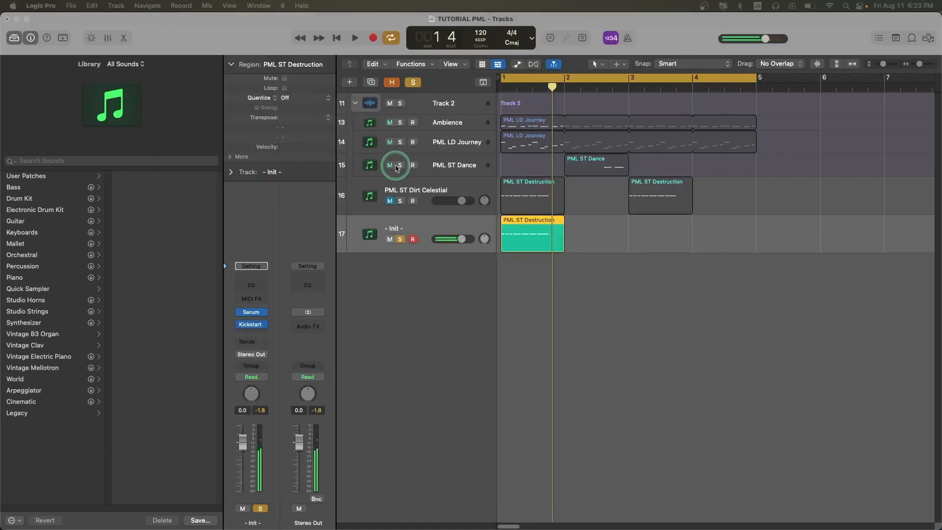
{"action": "left_click_drag", "start_coordinate": [521, 234], "coordinate": [583, 240]}
{"action": "left_click", "coordinate": [388, 202]}
{"action": "left_click", "coordinate": [399, 203]}
{"action": "key", "text": "space"}
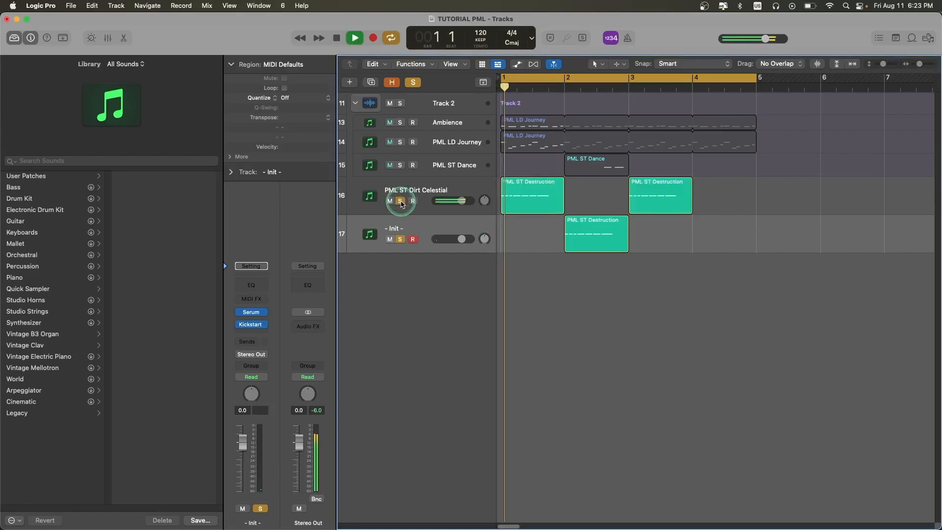
Step: Examine the filter cutoff in the PML ST Dirt Celestial track's Serum during playback, and stop playback after closing the plug-in window
{"action": "left_click", "coordinate": [423, 197]}
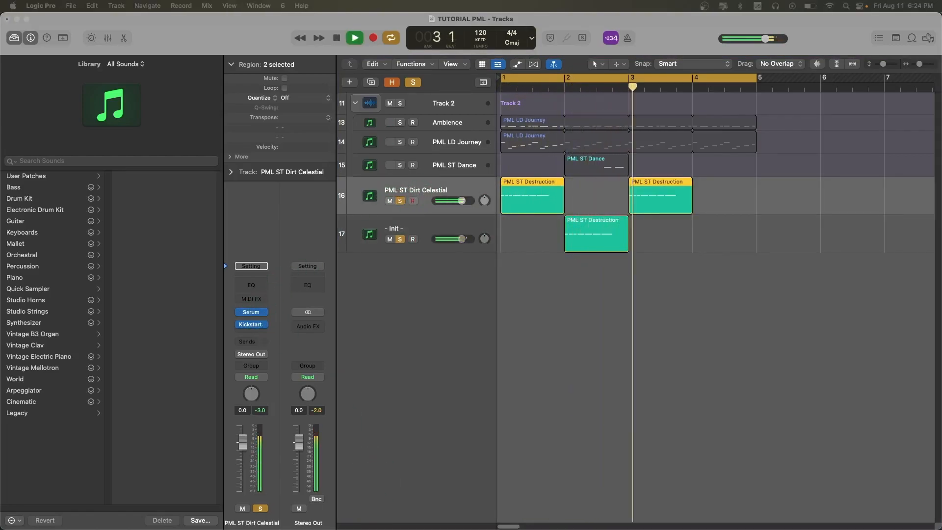
{"action": "left_click_drag", "start_coordinate": [656, 528], "coordinate": [545, 53]}
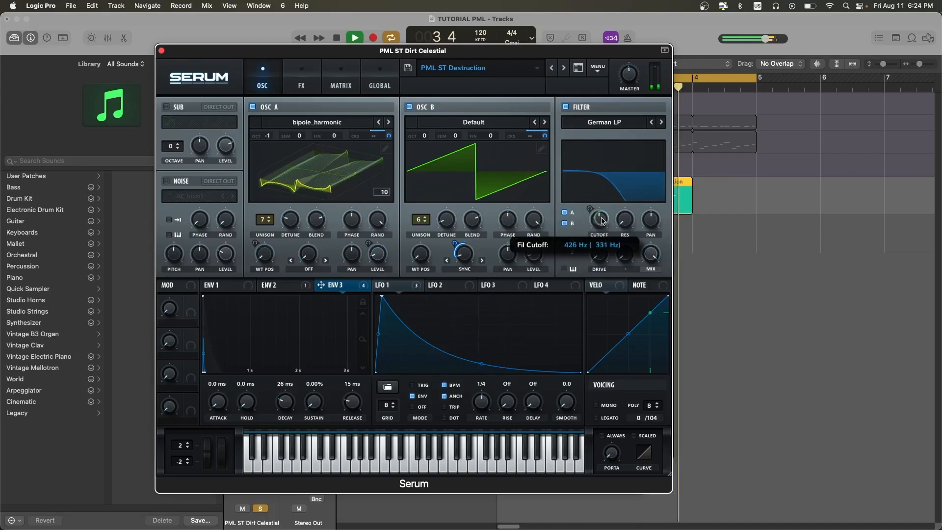
{"action": "left_click", "coordinate": [161, 51]}
{"action": "key", "text": "space"}
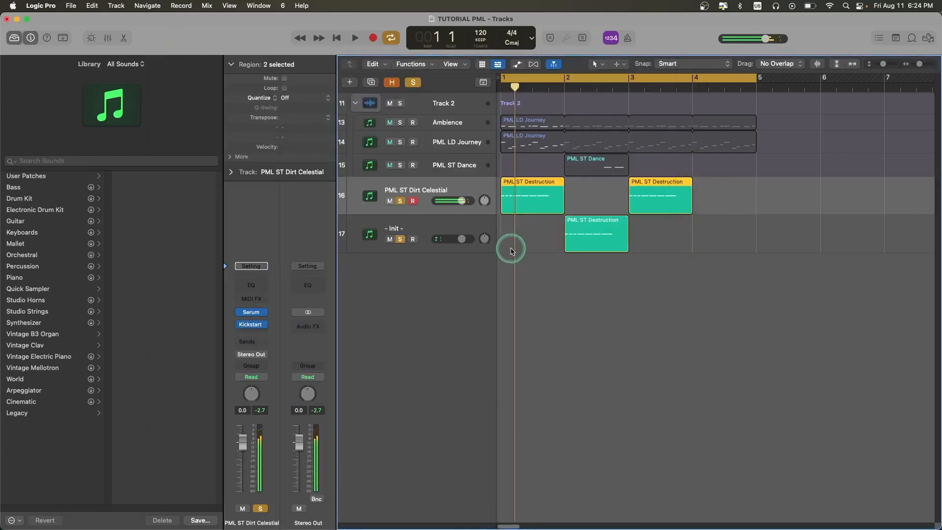
Step: Compare the recreated bass with the original by alternately selecting the - Init - and PML ST Dirt Celestial tracks and playing notes
{"action": "left_click", "coordinate": [432, 223]}
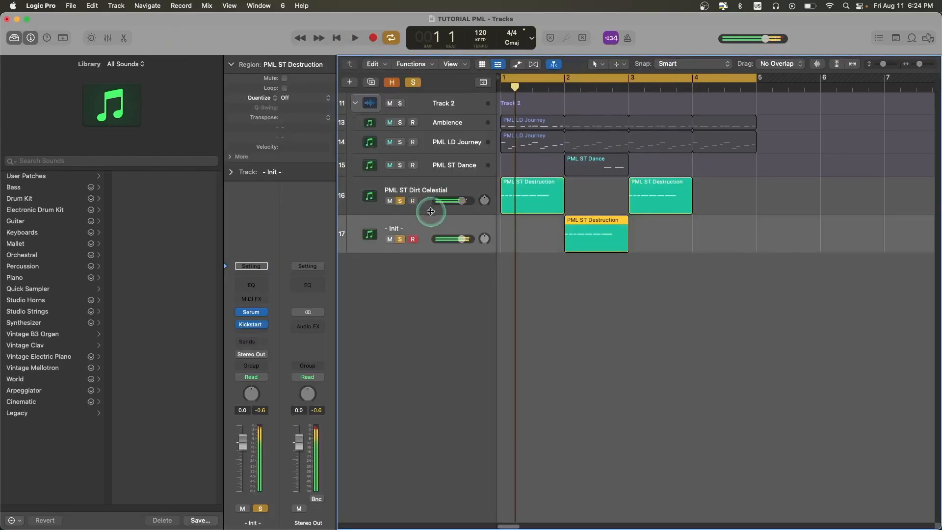
{"action": "left_click", "coordinate": [430, 195]}
{"action": "left_click", "coordinate": [435, 230]}
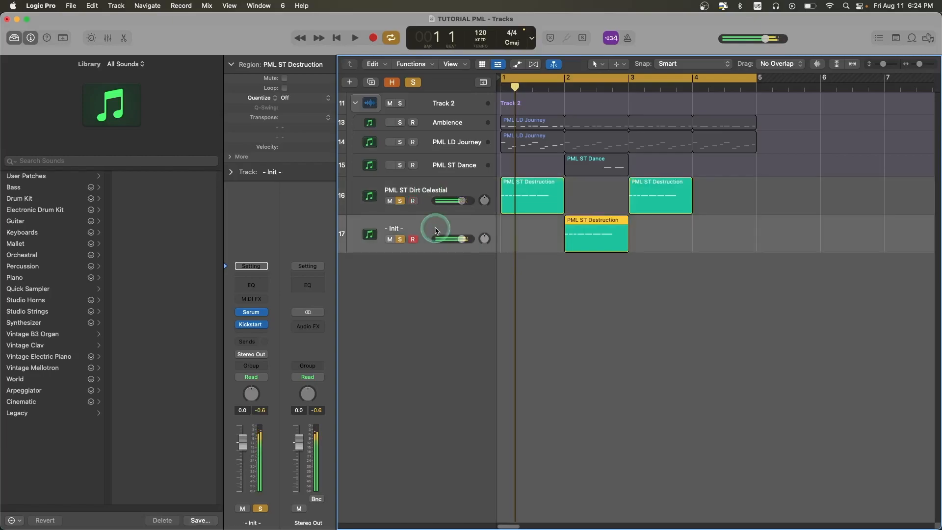
{"action": "left_click", "coordinate": [429, 191]}
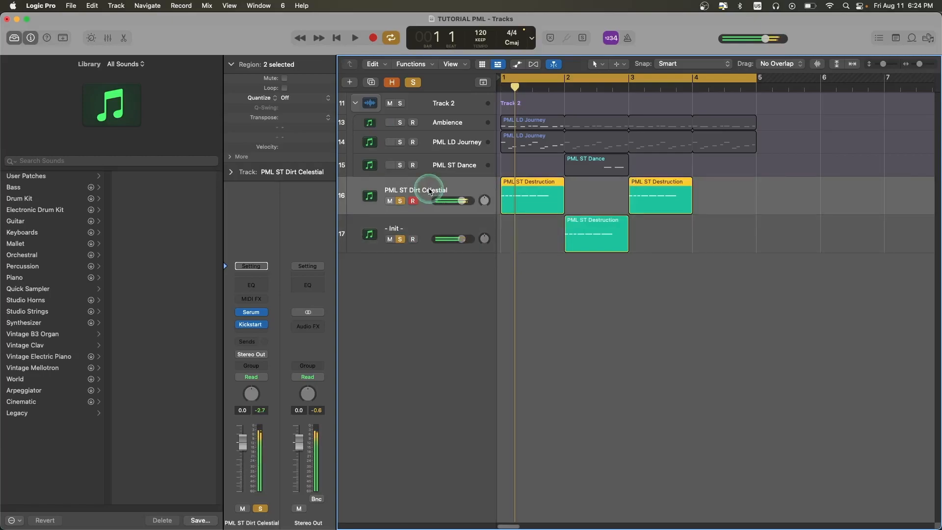
Step: Unsolo and mute the PML ST Dirt Celestial track, and clear the solo on all tracks
{"action": "left_click", "coordinate": [400, 201]}
{"action": "left_click", "coordinate": [390, 201]}
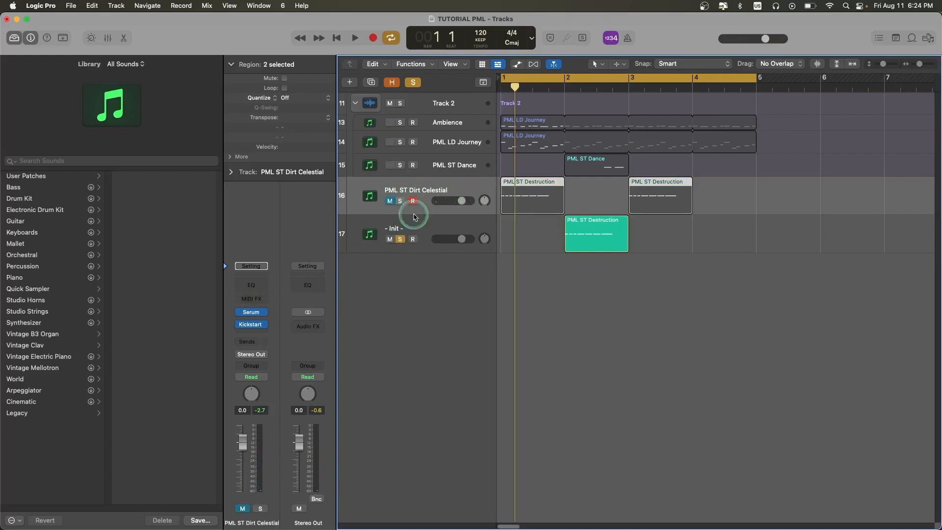
{"action": "left_click", "coordinate": [415, 83]}
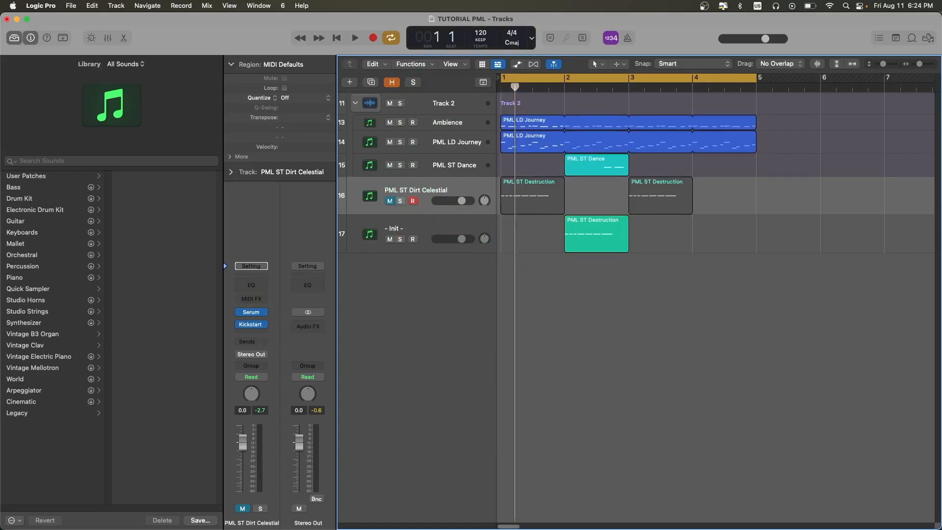